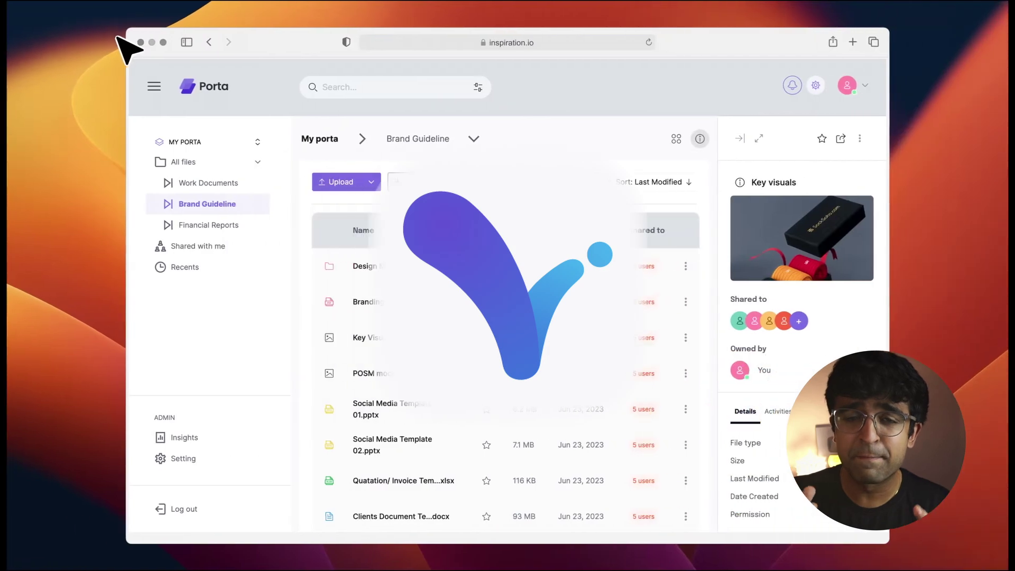
- Reveal the Start with AI options, Screenshot to Design and Text to Diagram, under Create a team project
drag(108, 41, 907, 552)
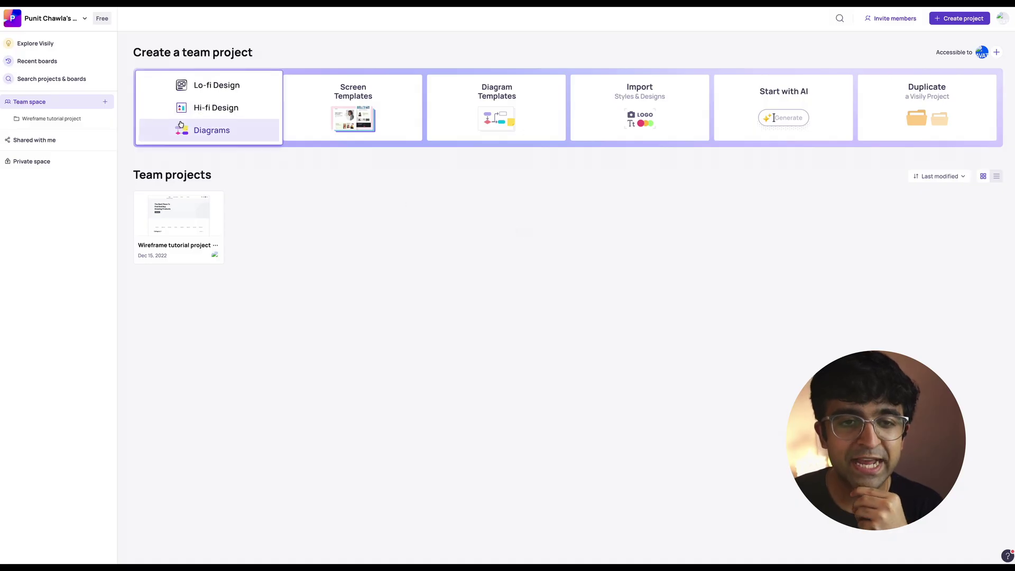
mouse_move(199, 130)
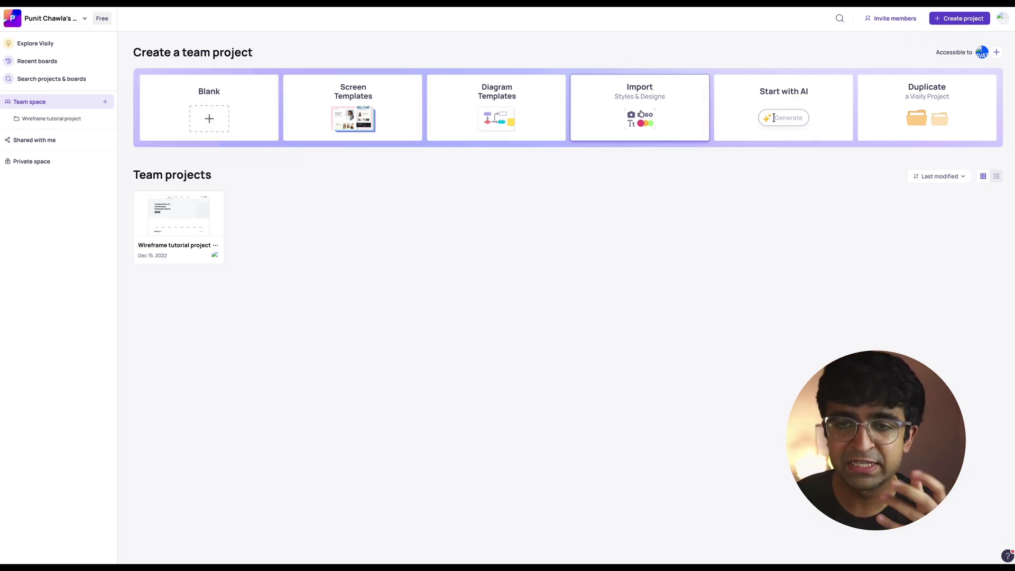
mouse_move(791, 128)
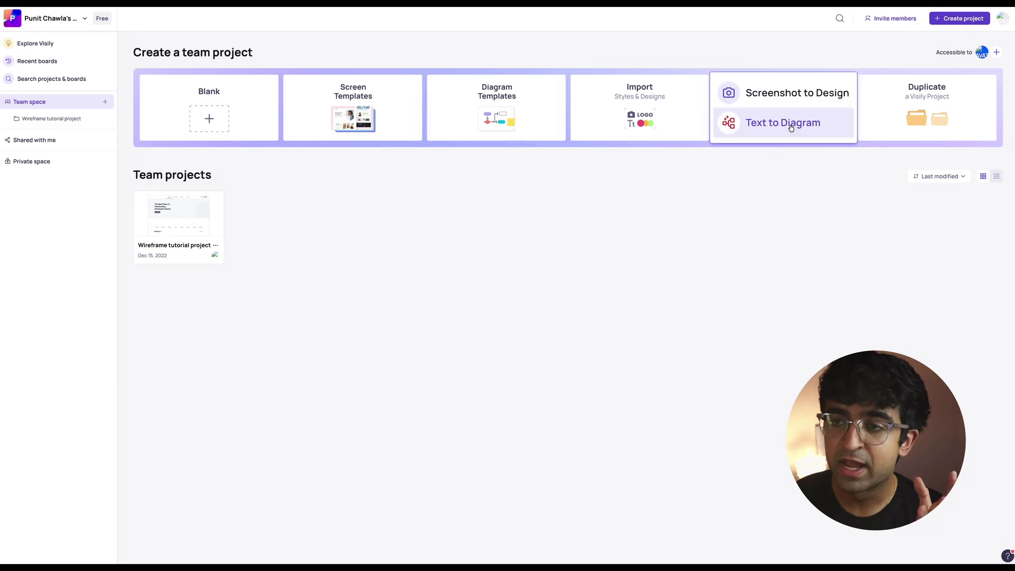
- Convert Downloads > Uber app.webp into an editable wireframe in a new project with Screenshot to Design
click(802, 94)
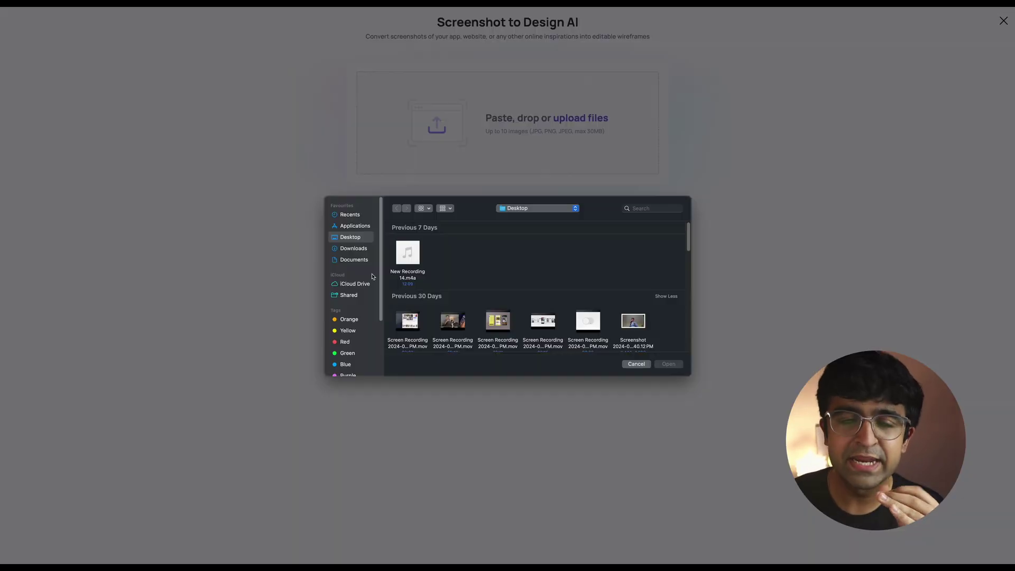
click(364, 261)
click(352, 252)
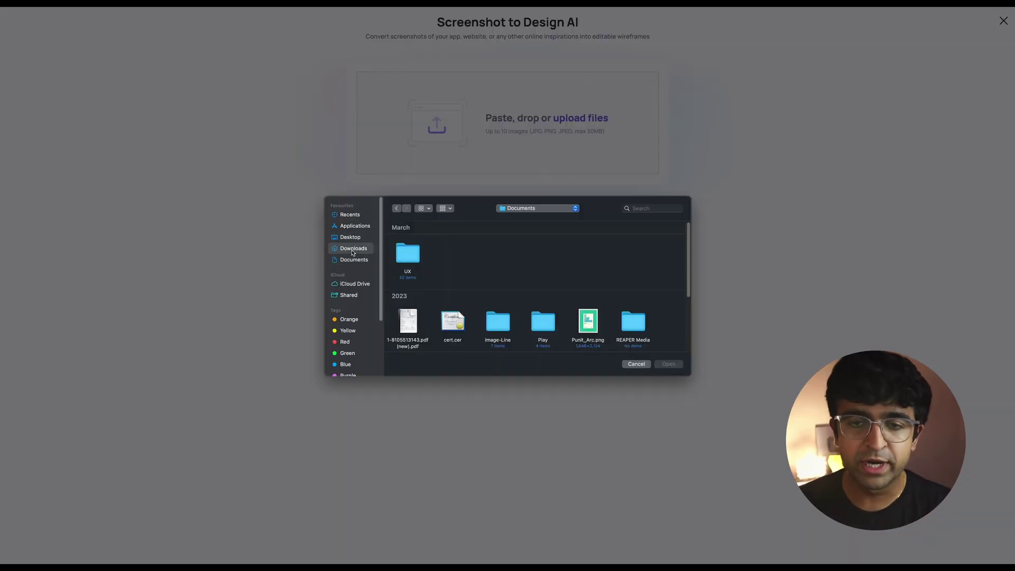
click(408, 258)
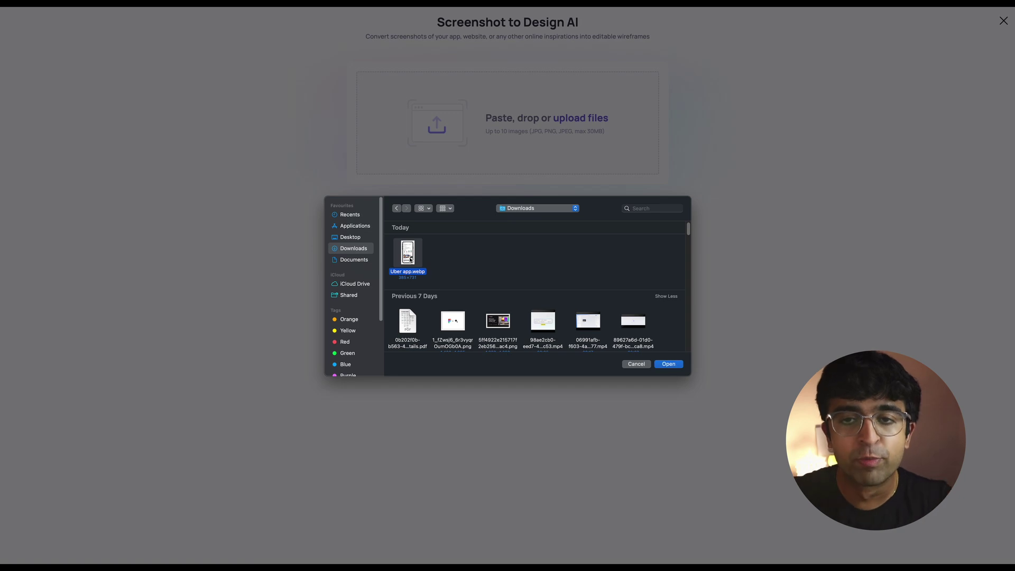
double_click(408, 257)
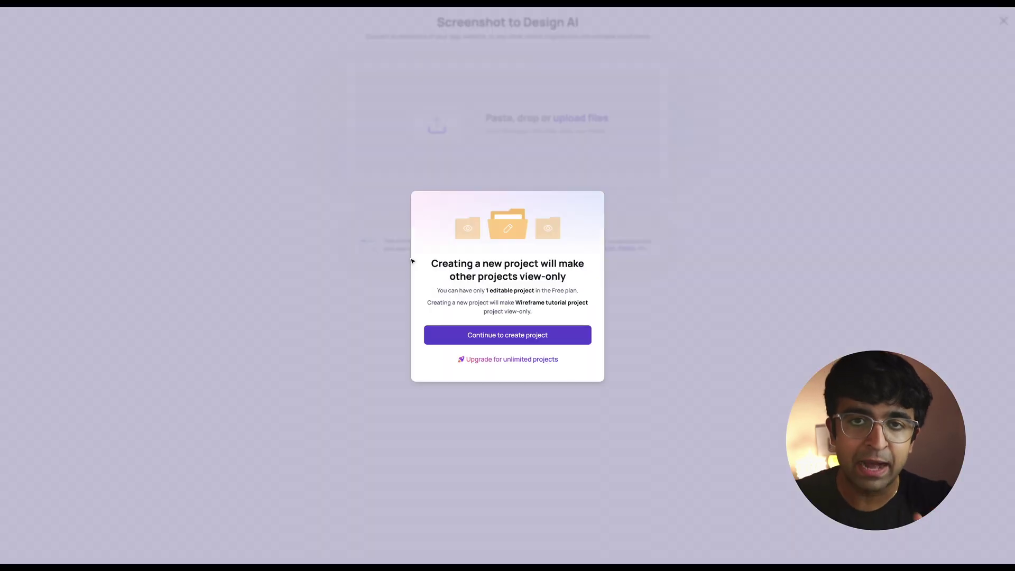
click(534, 339)
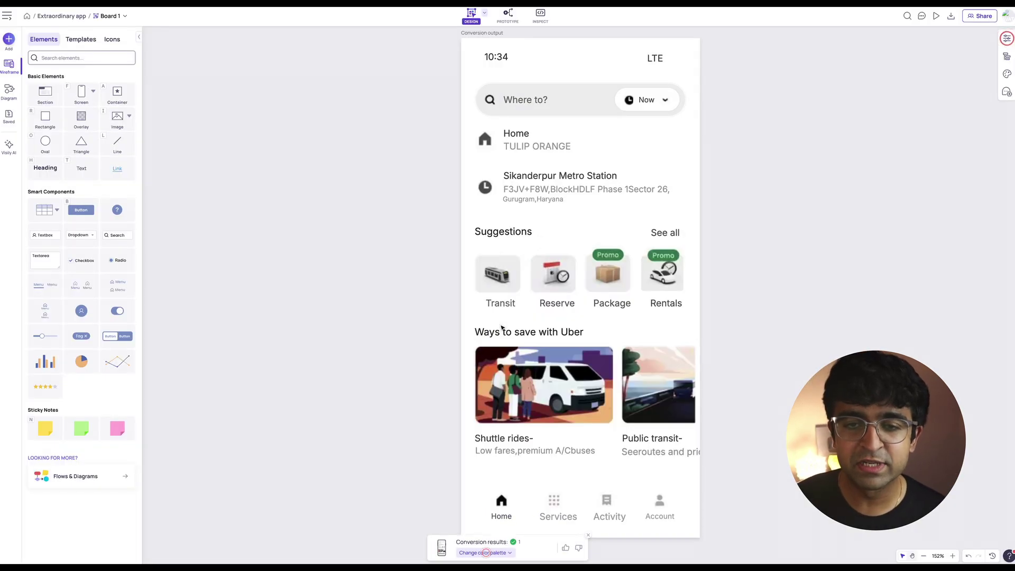
click(520, 237)
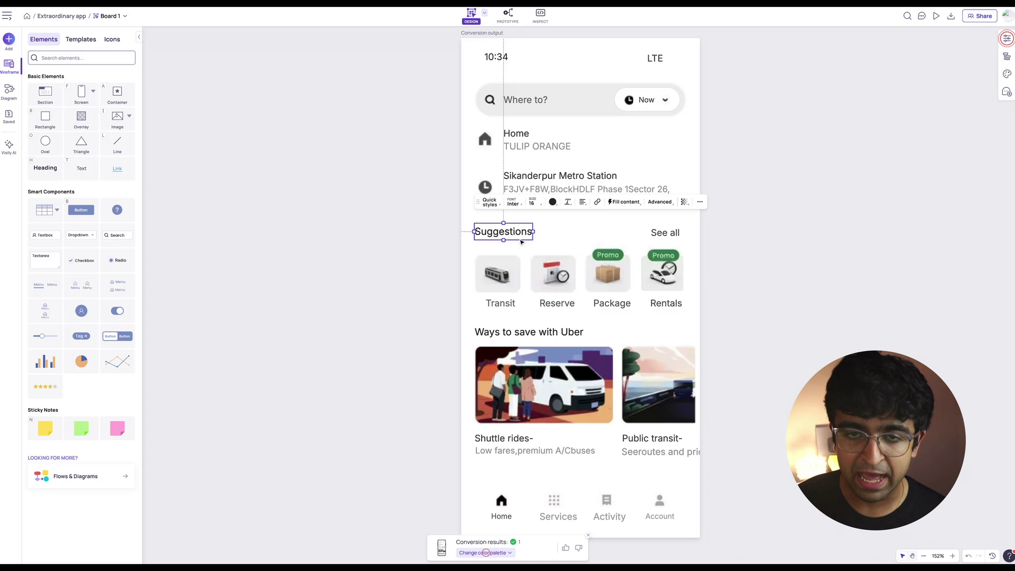
click(489, 140)
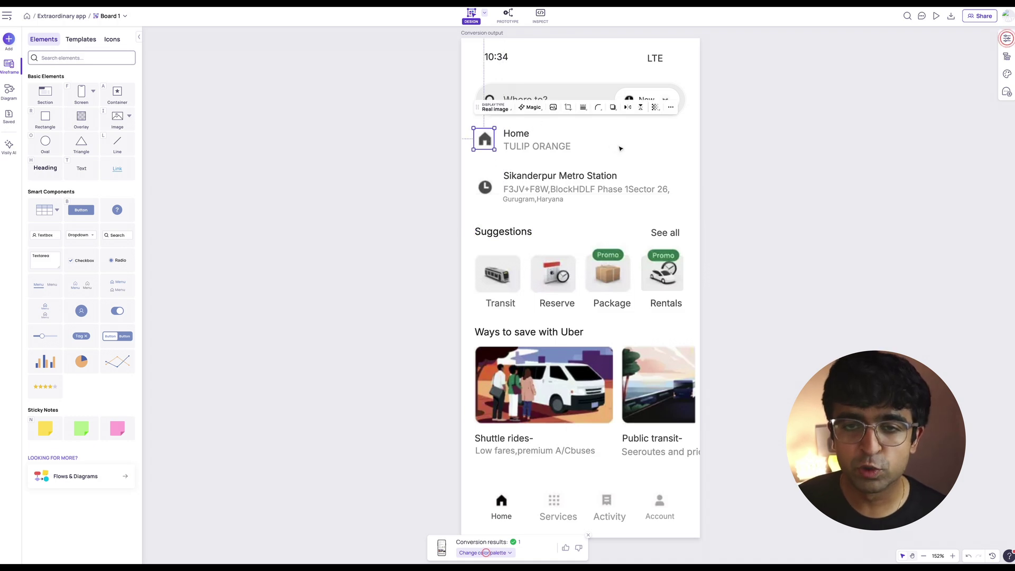
click(620, 149)
click(563, 102)
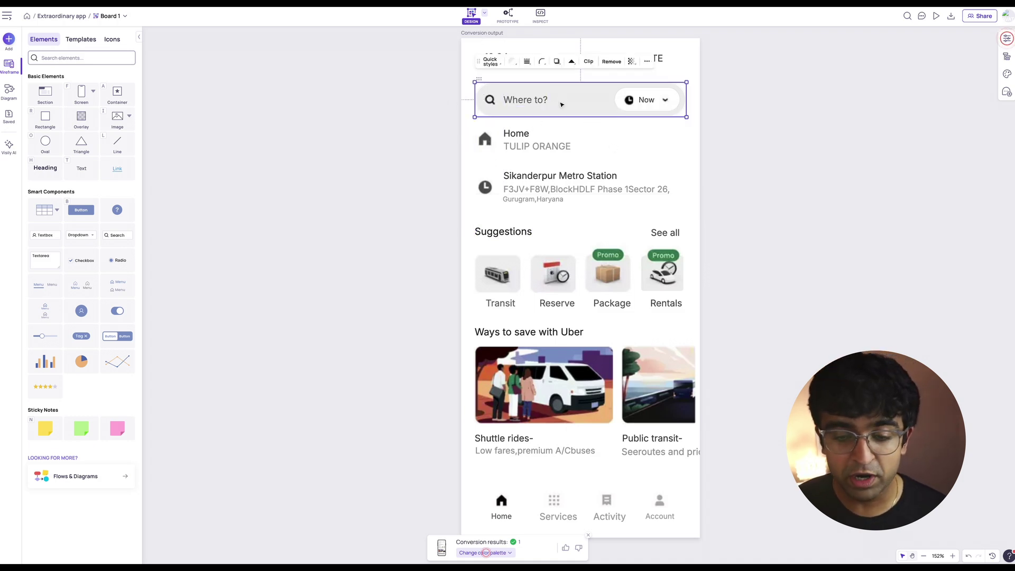
click(538, 102)
double_click(530, 98)
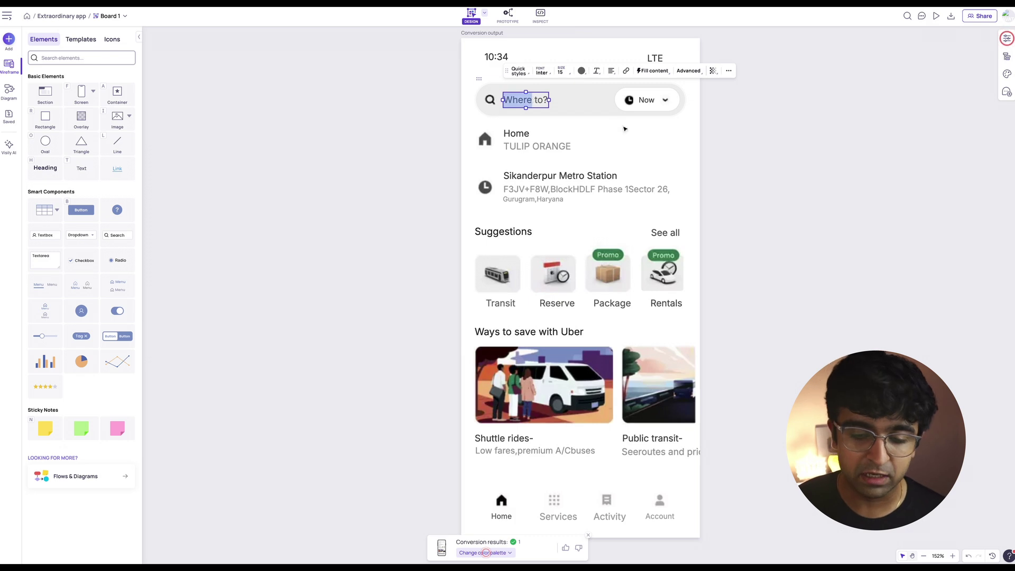
click(626, 139)
double_click(485, 186)
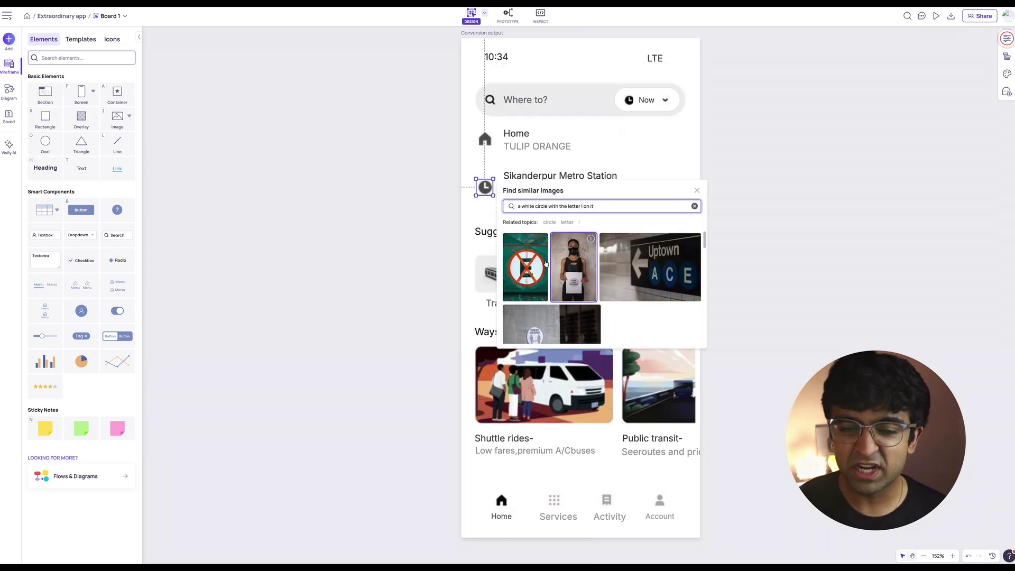
click(696, 190)
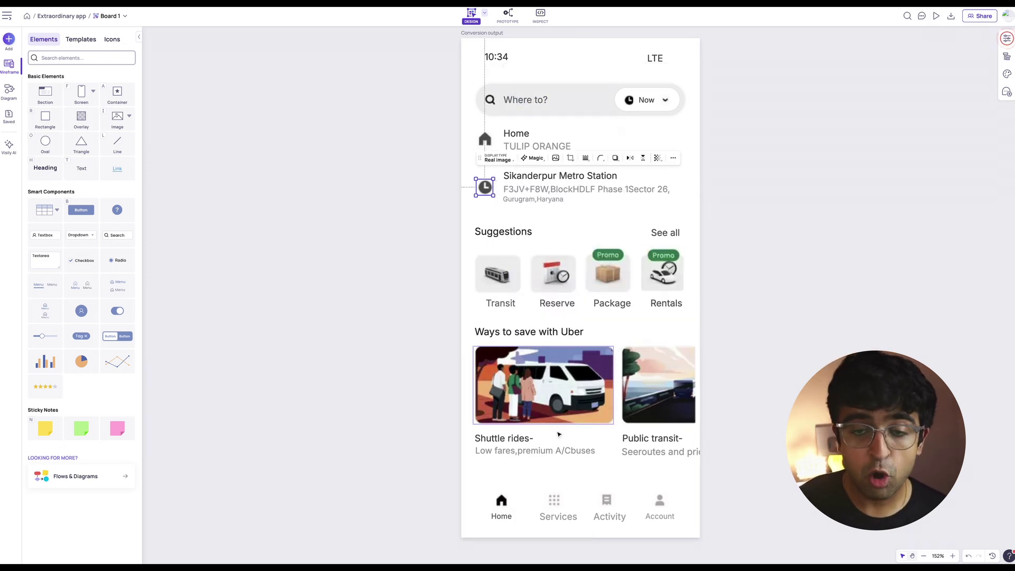
click(570, 407)
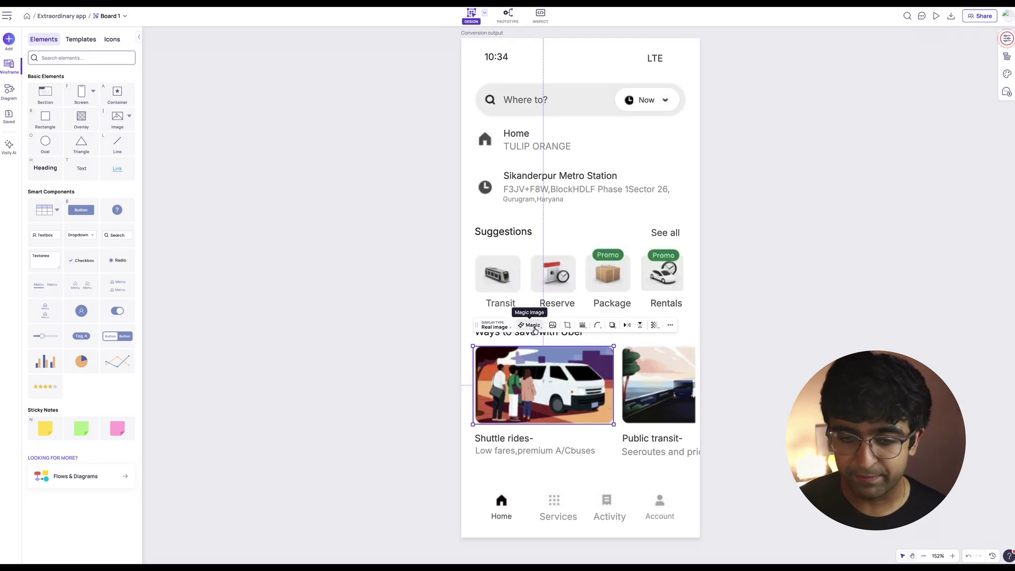
- Use Magic > Find similar images with the van topic to replace the Shuttle rides illustration with the white-van photo
click(530, 326)
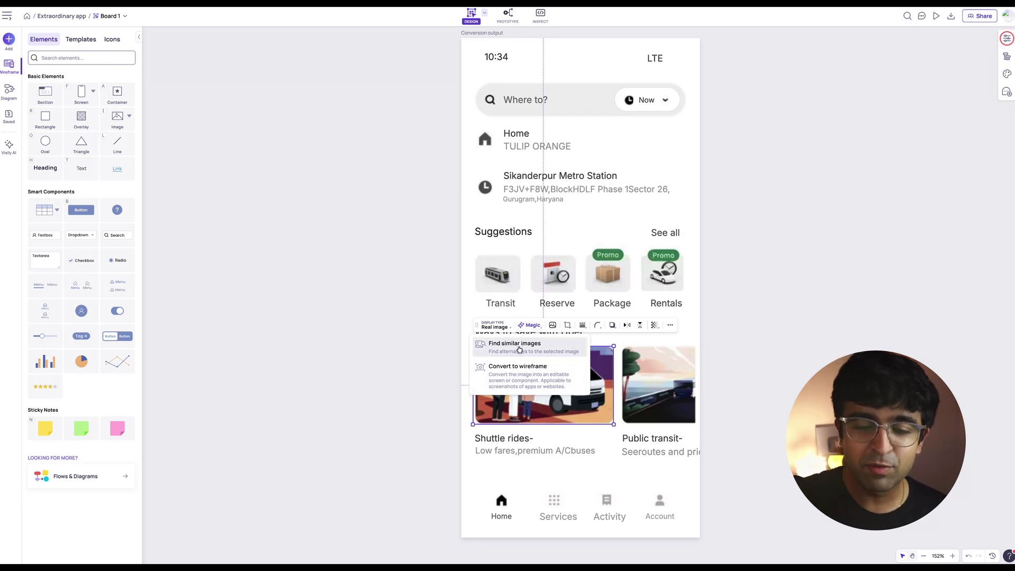
click(519, 346)
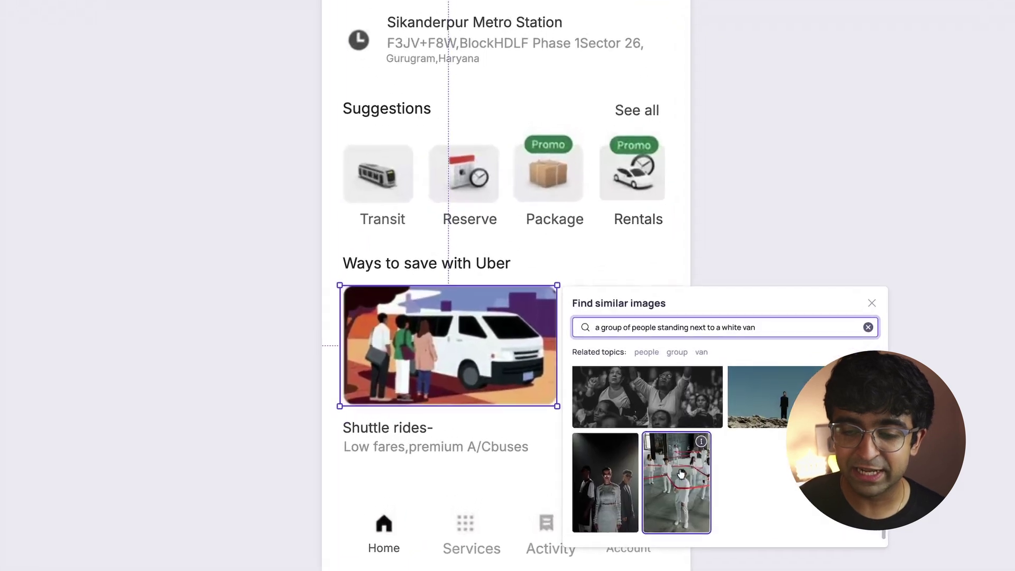
scroll(674, 463, up, 2)
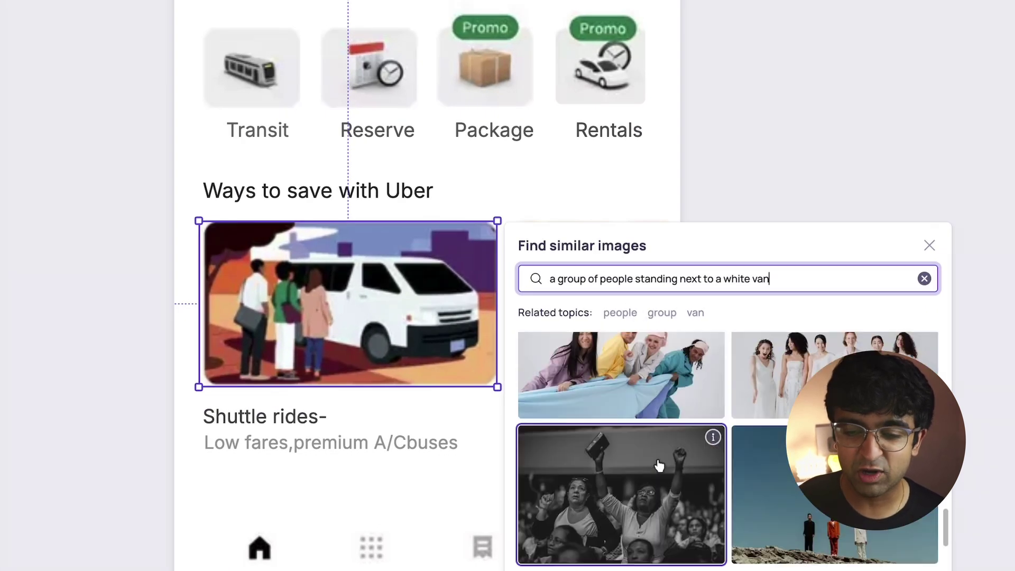
scroll(658, 465, up, 3)
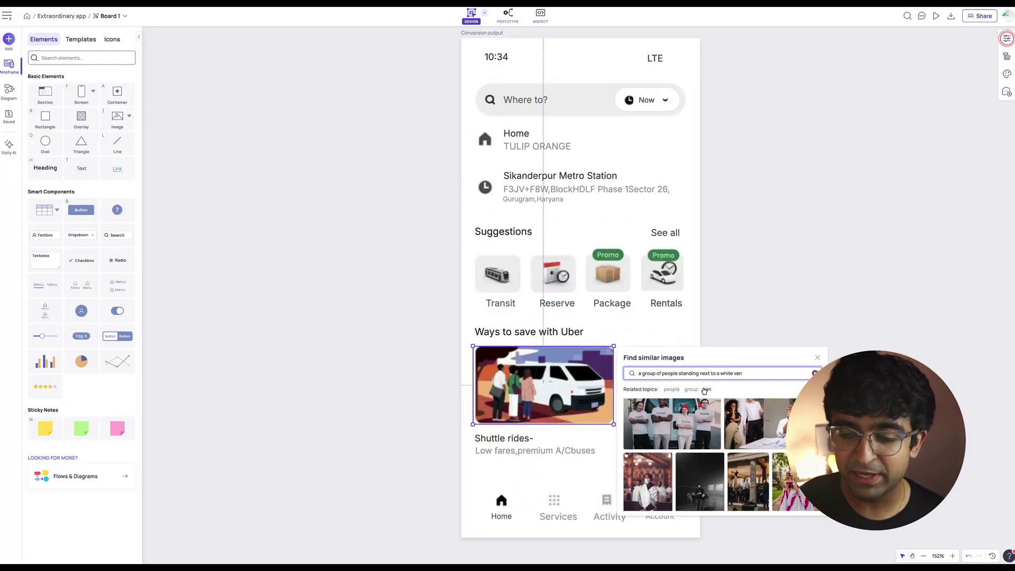
click(706, 390)
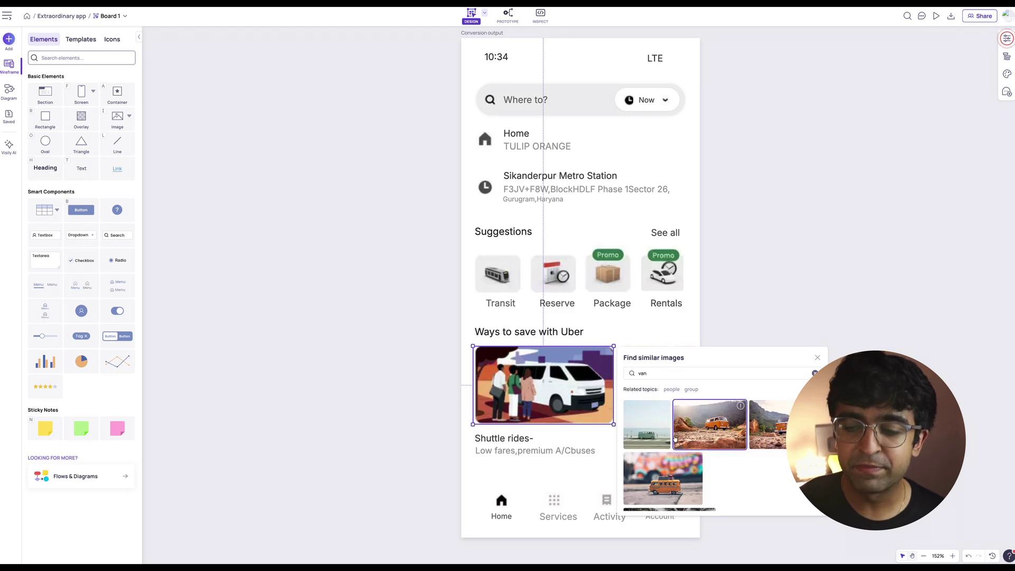
scroll(675, 438, down, 2)
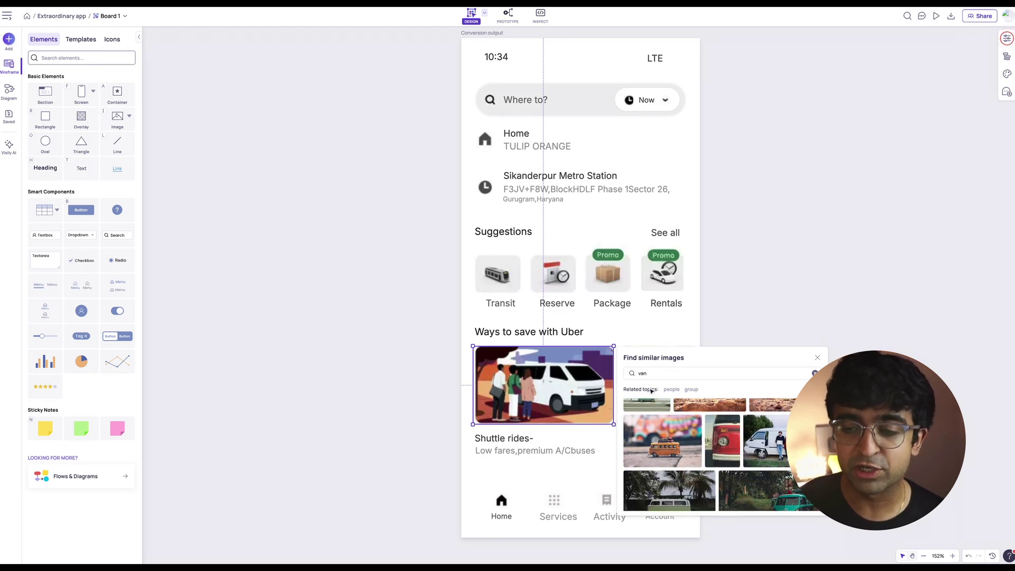
click(771, 435)
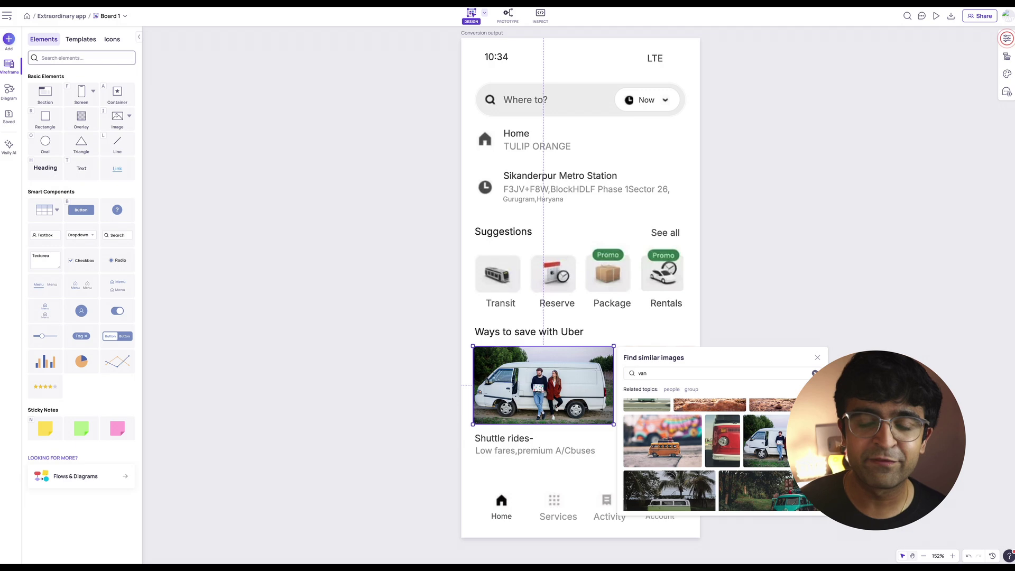
click(817, 359)
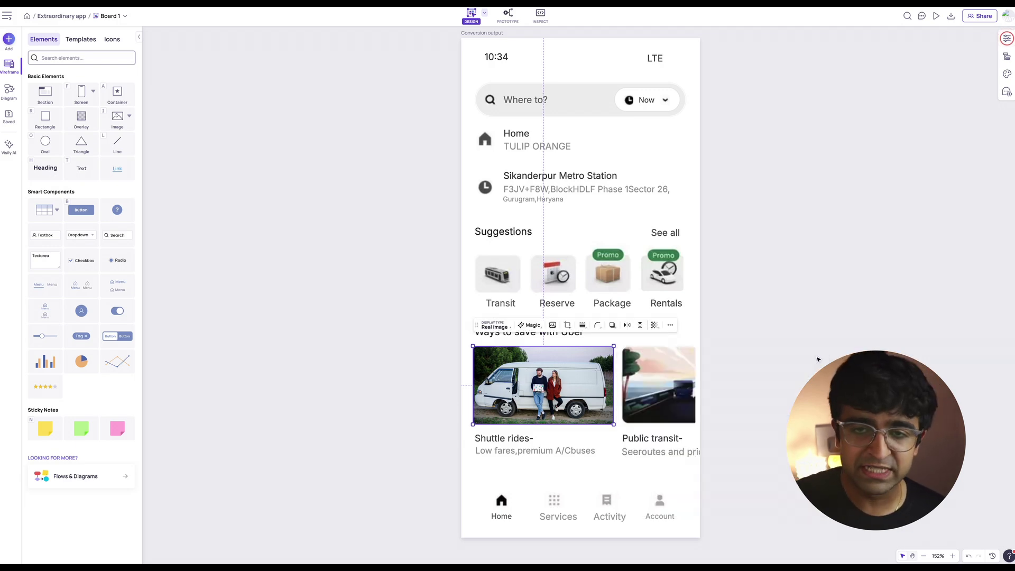
- Generate a Text to Diagram flowchart from the prompt 'create a flowchart for the user flow of this app'
key(shift+1)
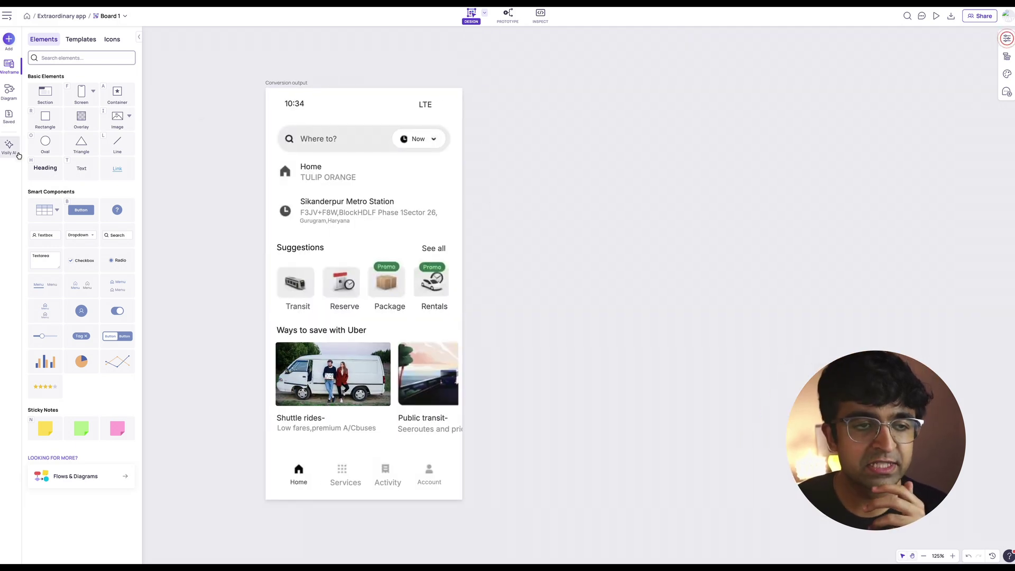
click(9, 147)
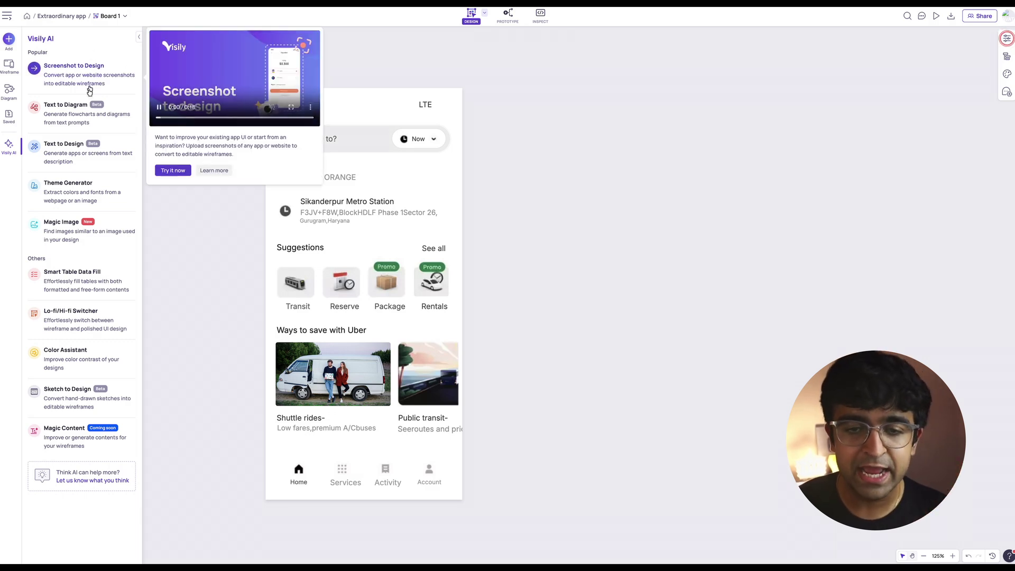
mouse_move(85, 116)
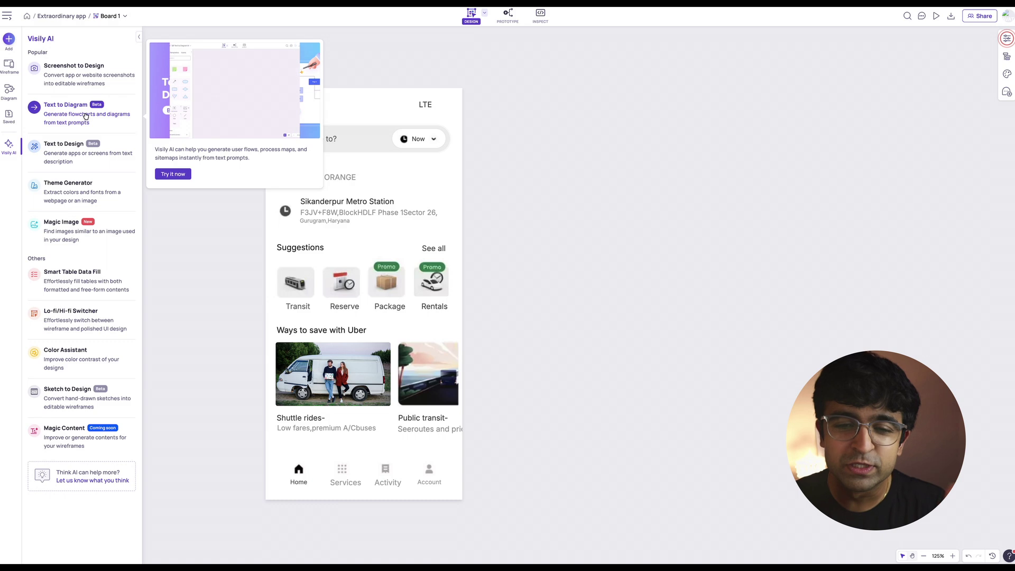
click(169, 135)
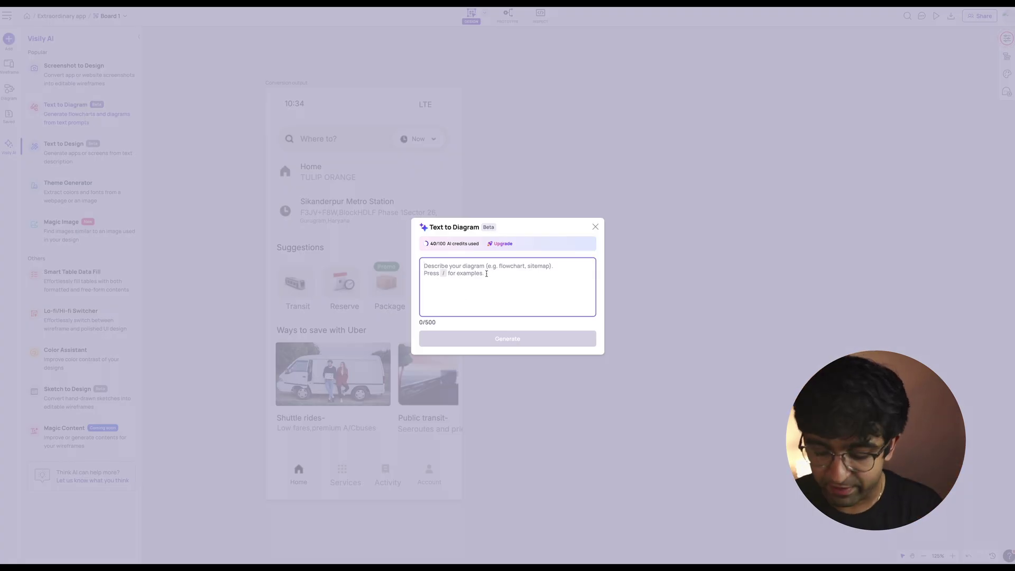
text(test)
key(BackSpace)
key(BackSpace)
key(BackSpace)
key(BackSpace)
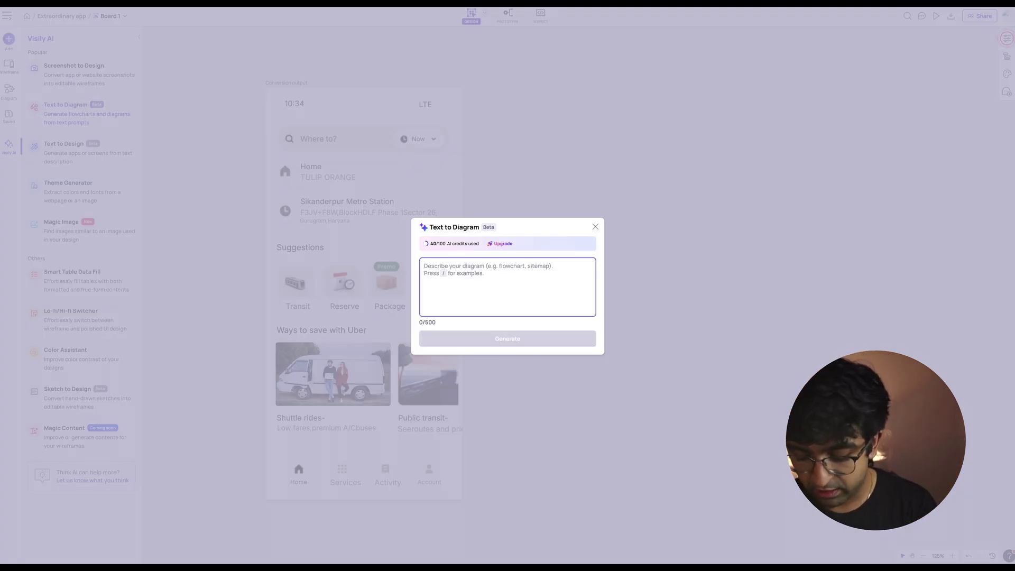
text(create a flowch)
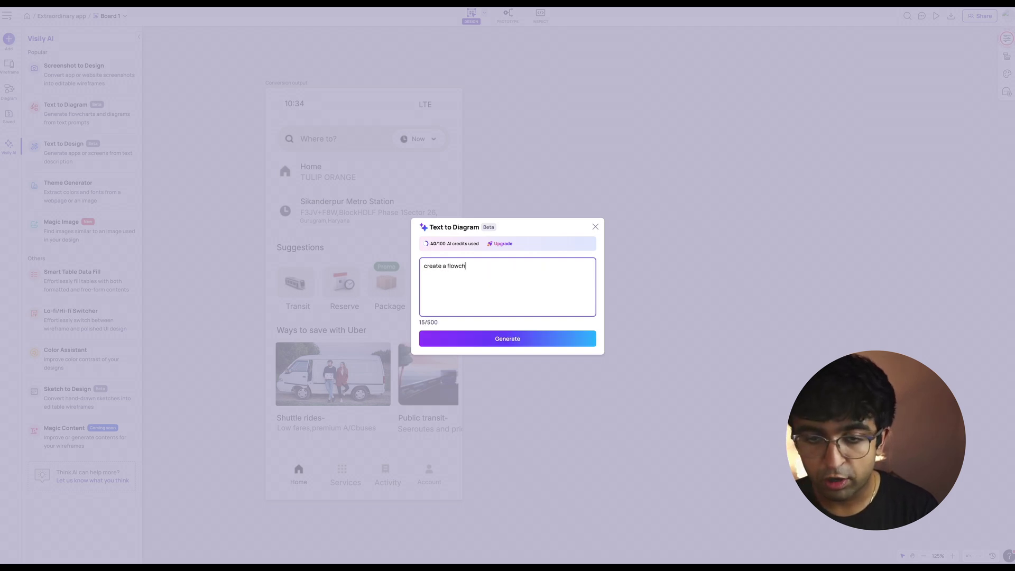
text(art for the user flow of this app)
click(523, 339)
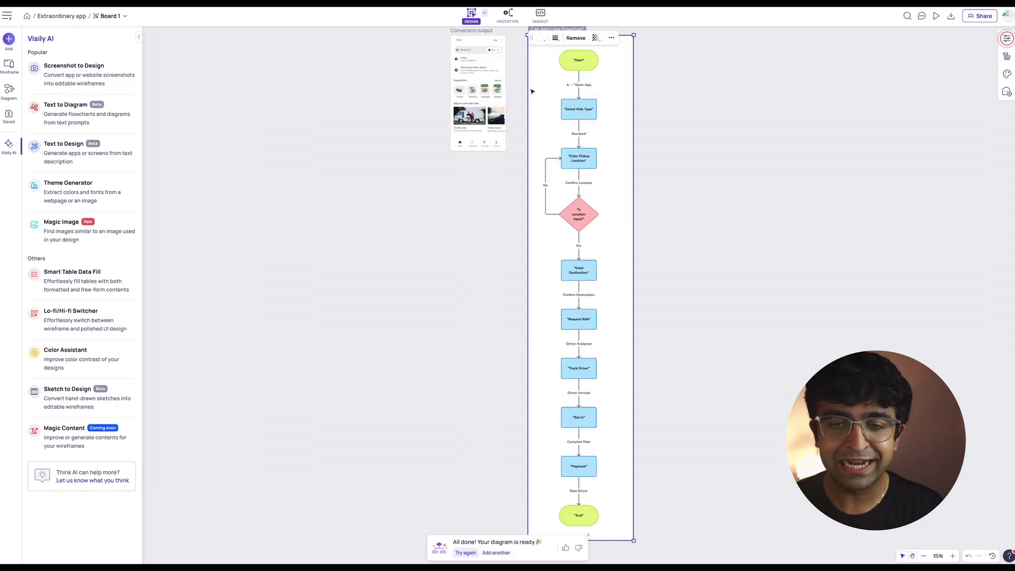
- Scroll across the generated flowchart and select the Open App connector
scroll(550, 116, up, 3)
scroll(550, 116, right, 1)
scroll(542, 114, up, 5)
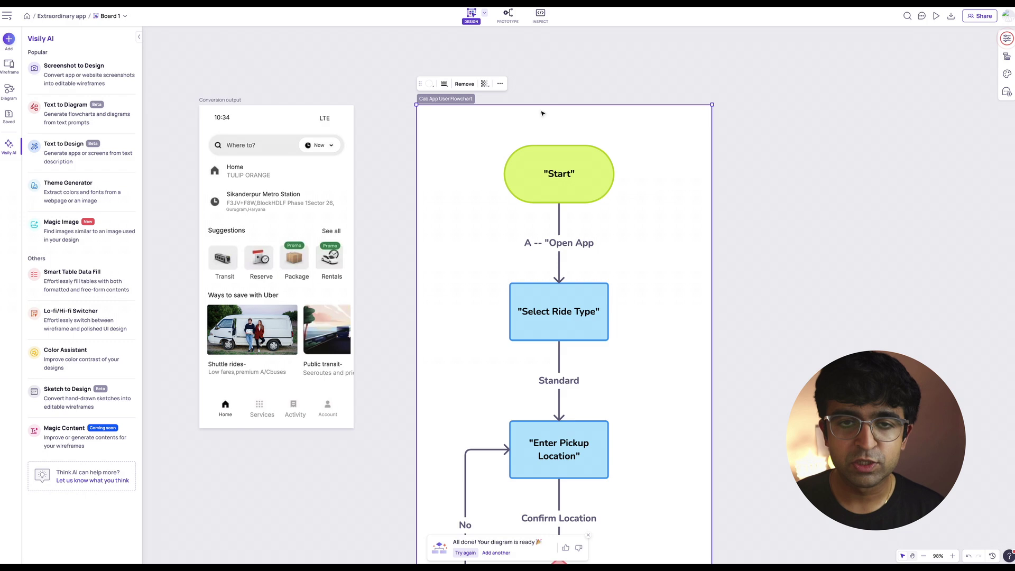
click(572, 243)
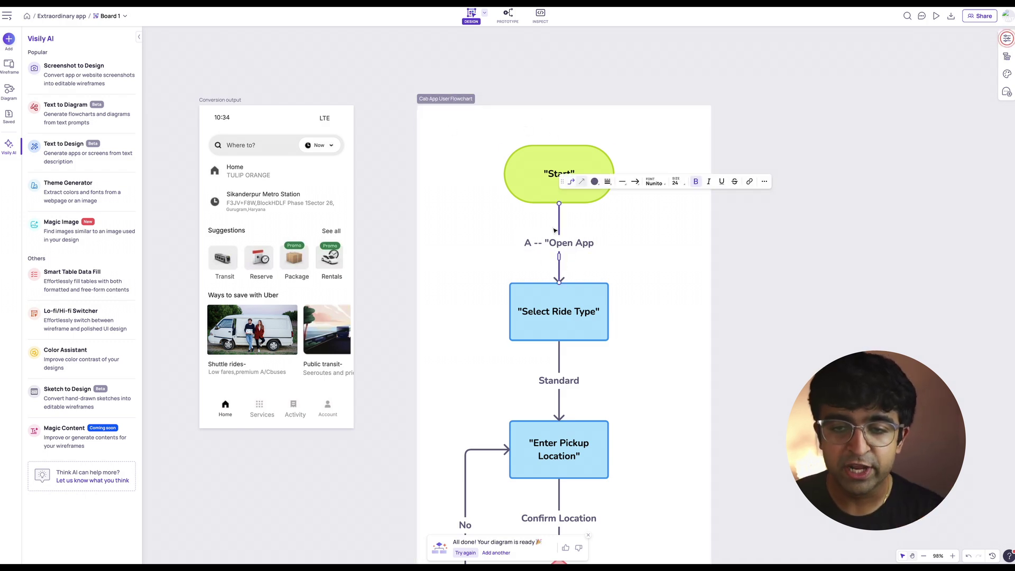
- Deselect the connector, bring Start into view, and add a connected node after Start
scroll(537, 276, down, 1)
scroll(599, 342, down, 4)
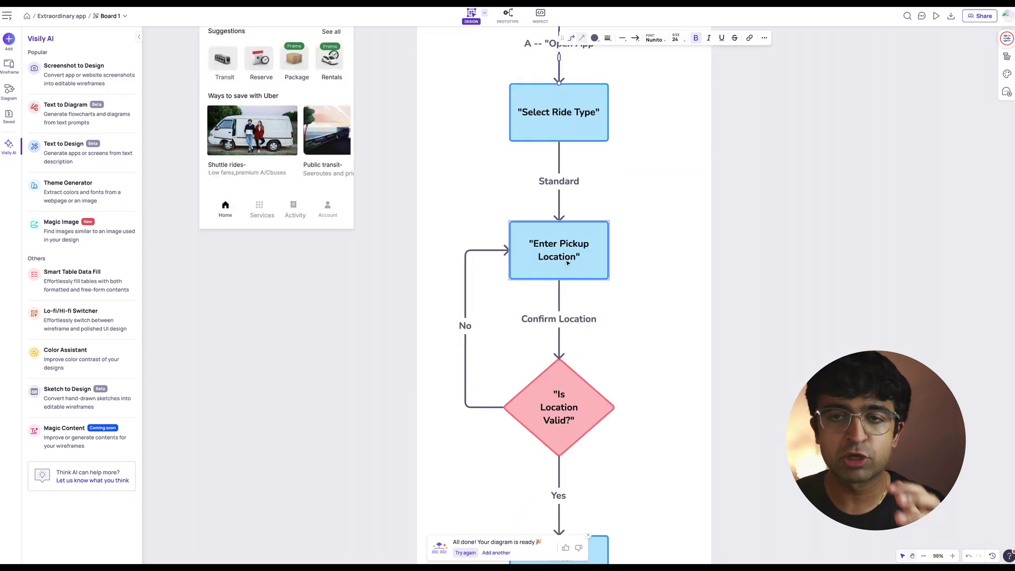
scroll(567, 263, down, 10)
scroll(568, 263, down, 6)
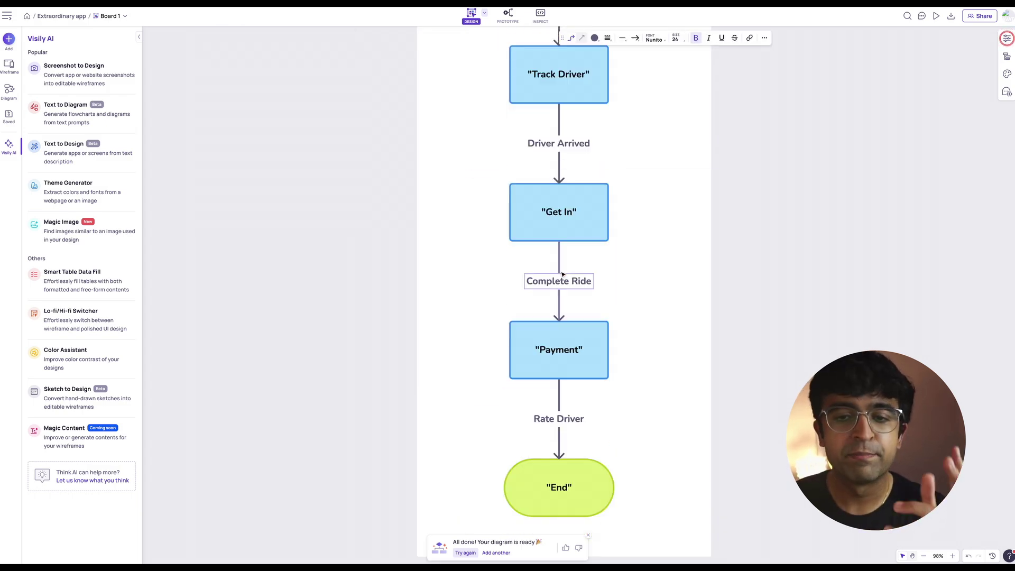
scroll(565, 272, down, 6)
scroll(562, 273, up, 8)
scroll(562, 274, up, 15)
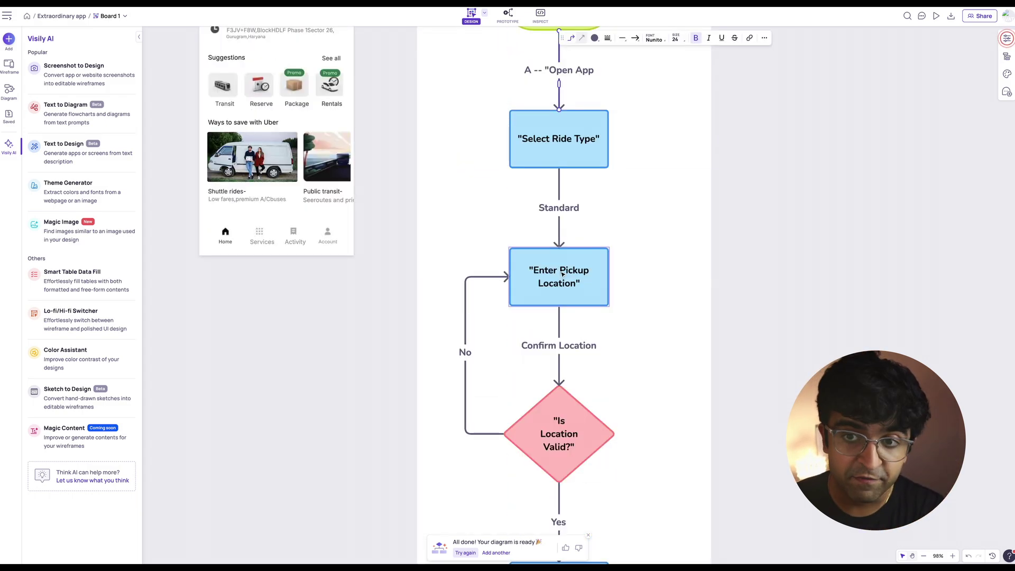
click(520, 104)
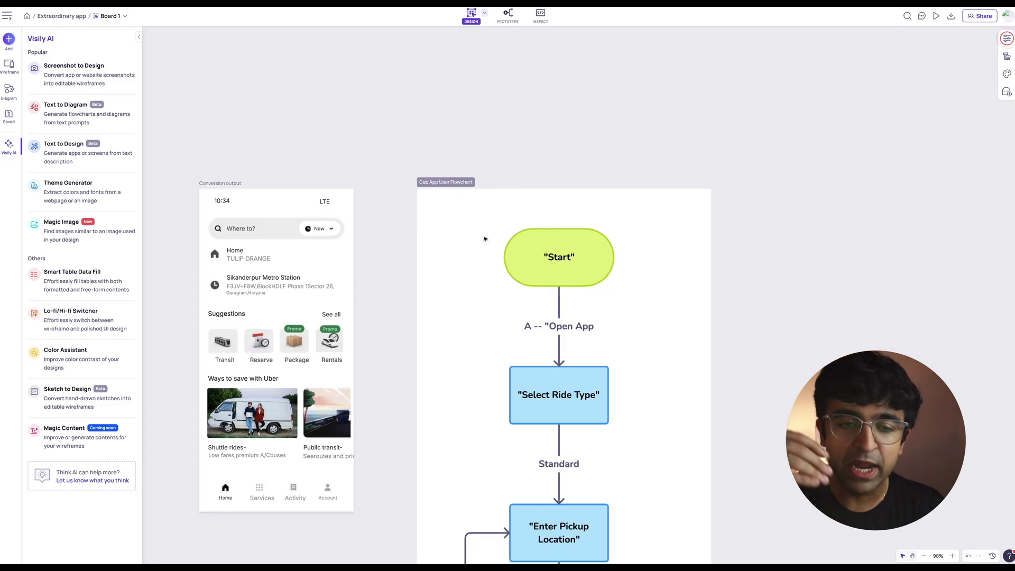
drag(483, 236, 537, 130)
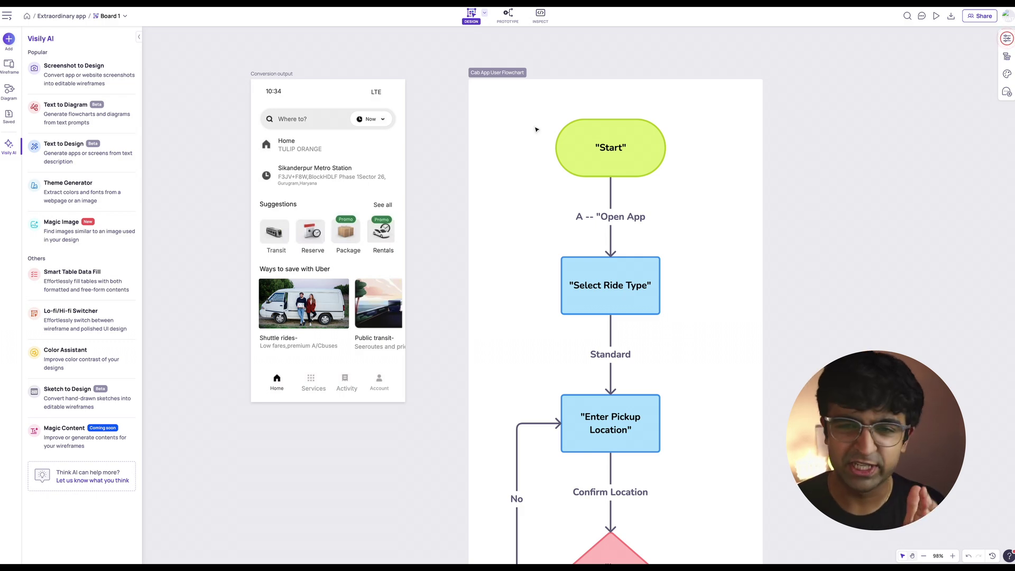
key(ctrl+z)
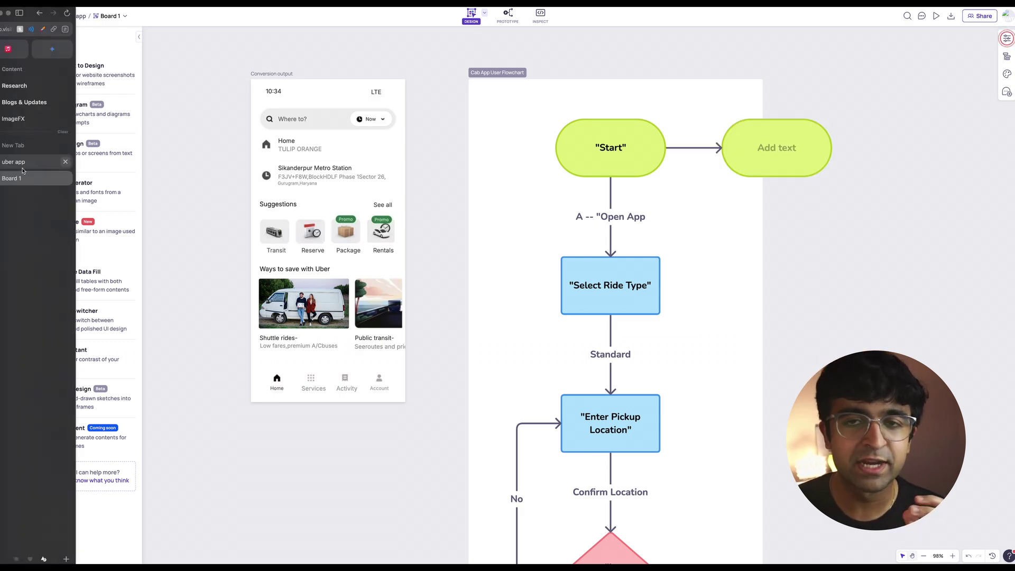
- Pick Simple lo-fi in the Lo-fi/Hi-fi Switcher and answer the Changing Design mode dialog
mouse_move(102, 161)
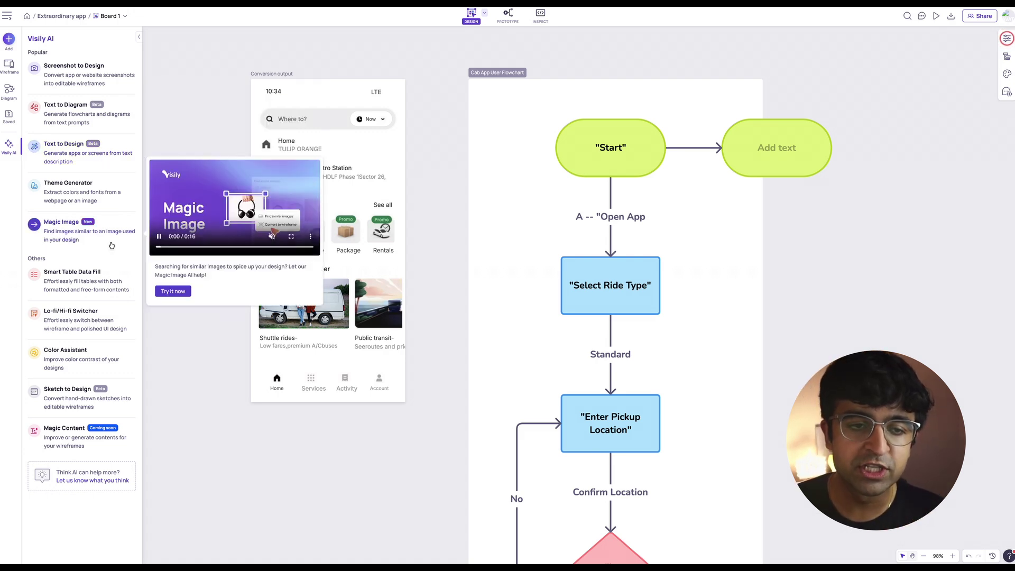
mouse_move(113, 292)
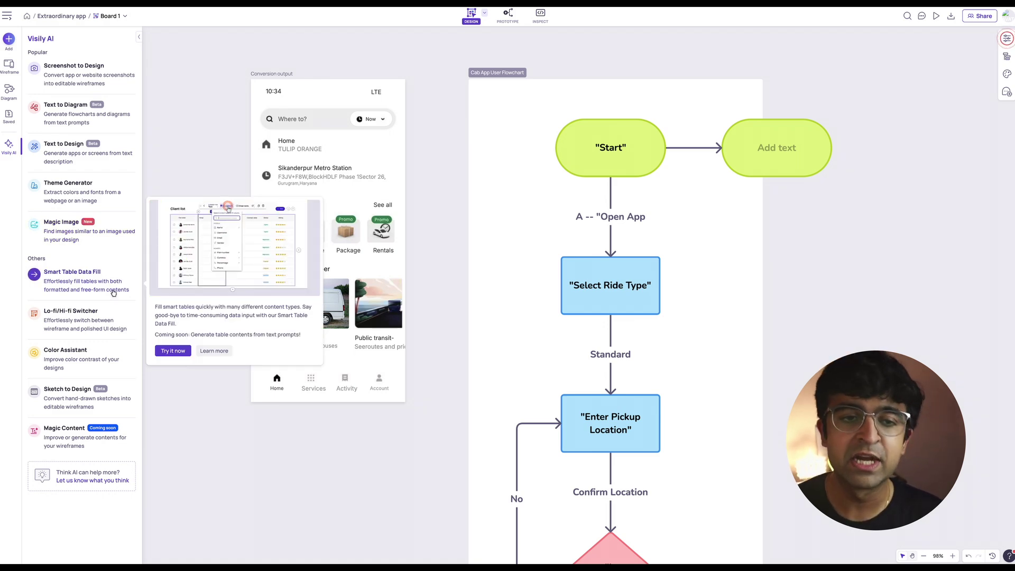
mouse_move(87, 329)
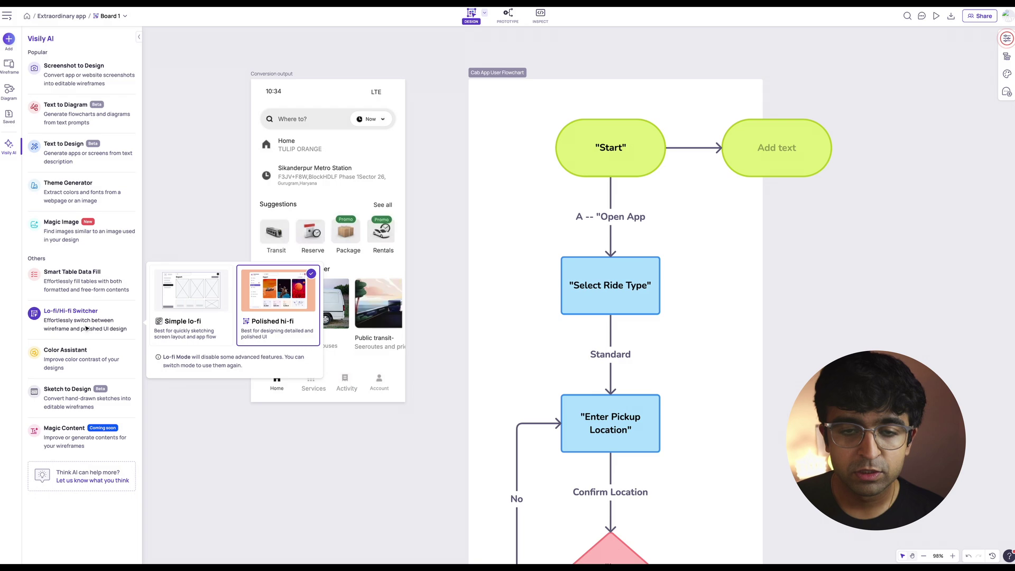
click(187, 316)
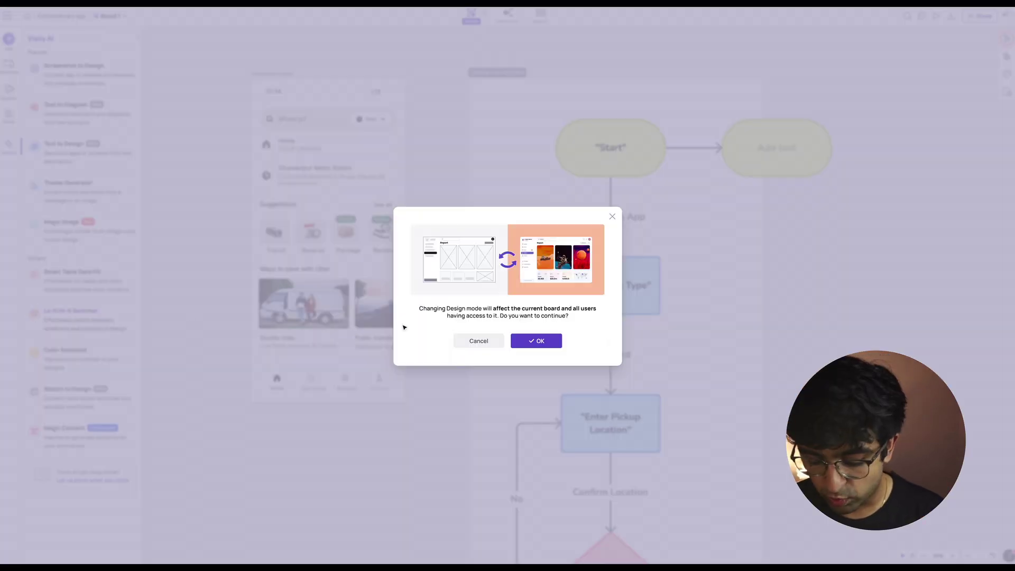
click(540, 342)
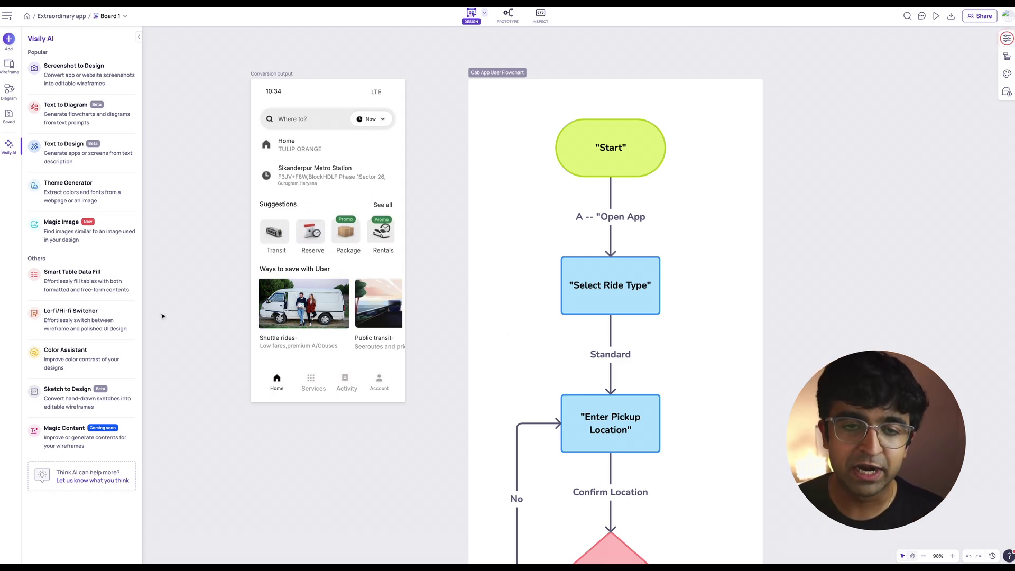
- Look over the Visily AI features listed in the left rail beside the board
mouse_move(91, 358)
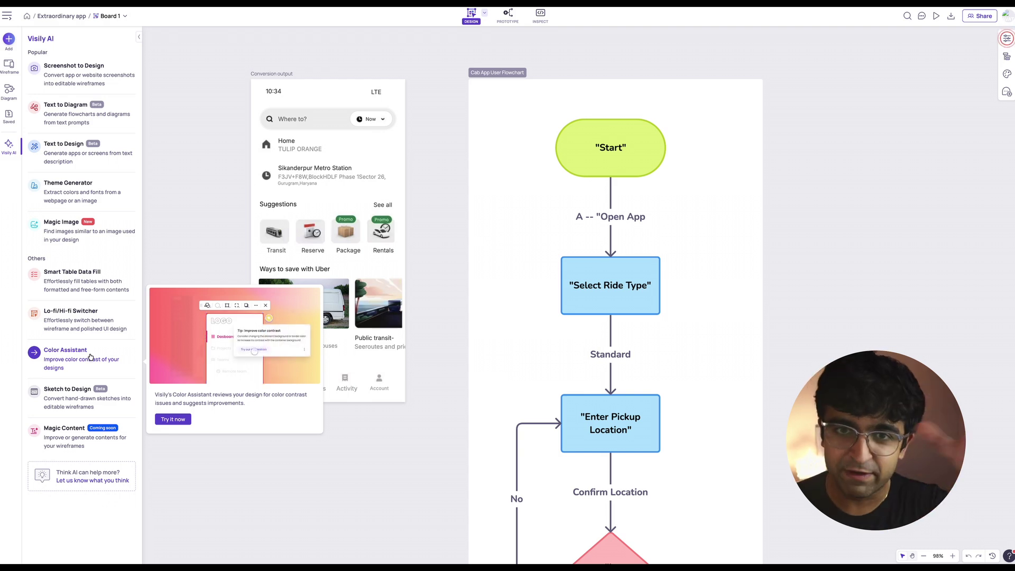
mouse_move(85, 407)
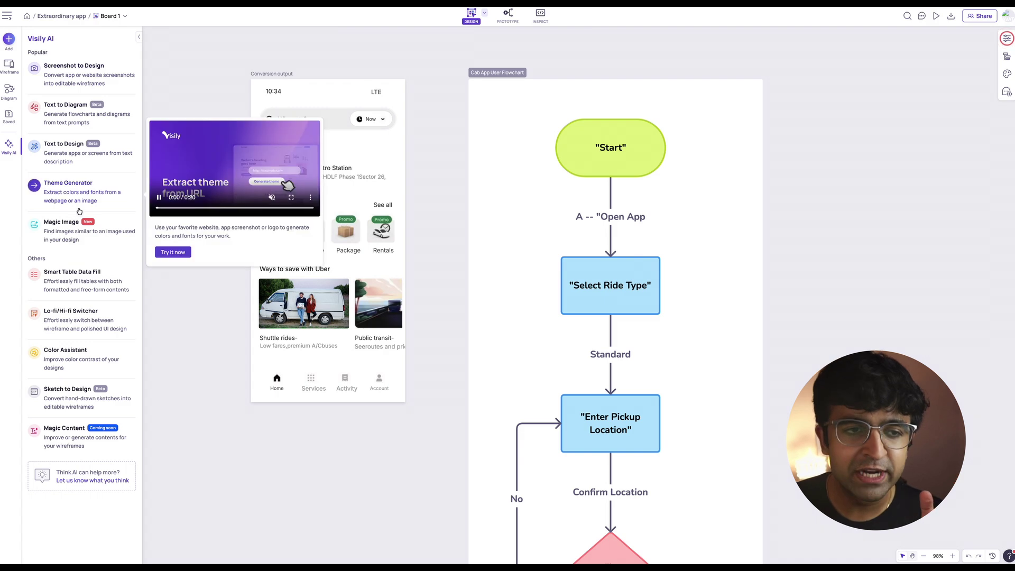
mouse_move(79, 153)
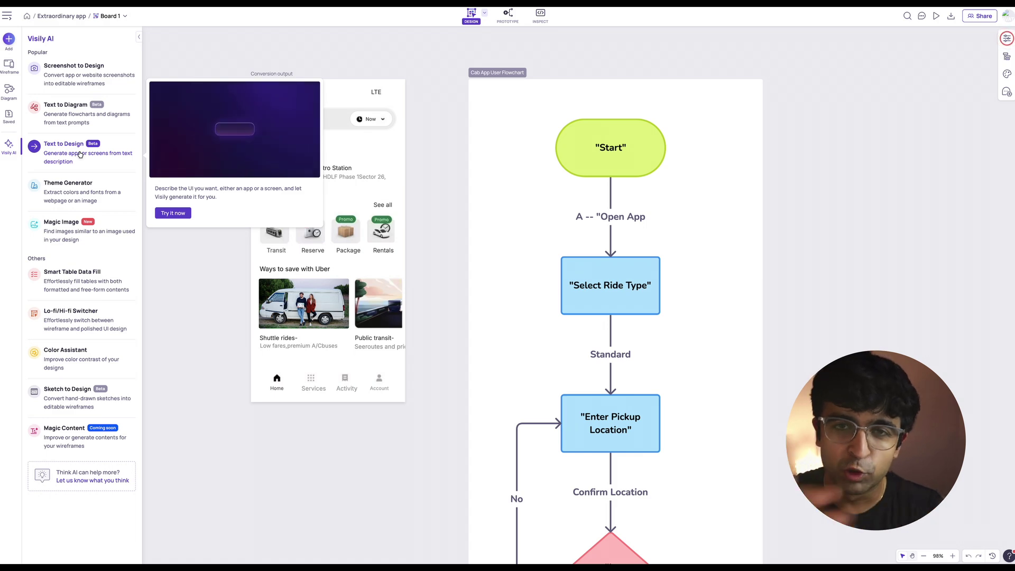
- Try an Image placeholder on the Suggestions row, delete it, and drag in a Button component instead
click(9, 66)
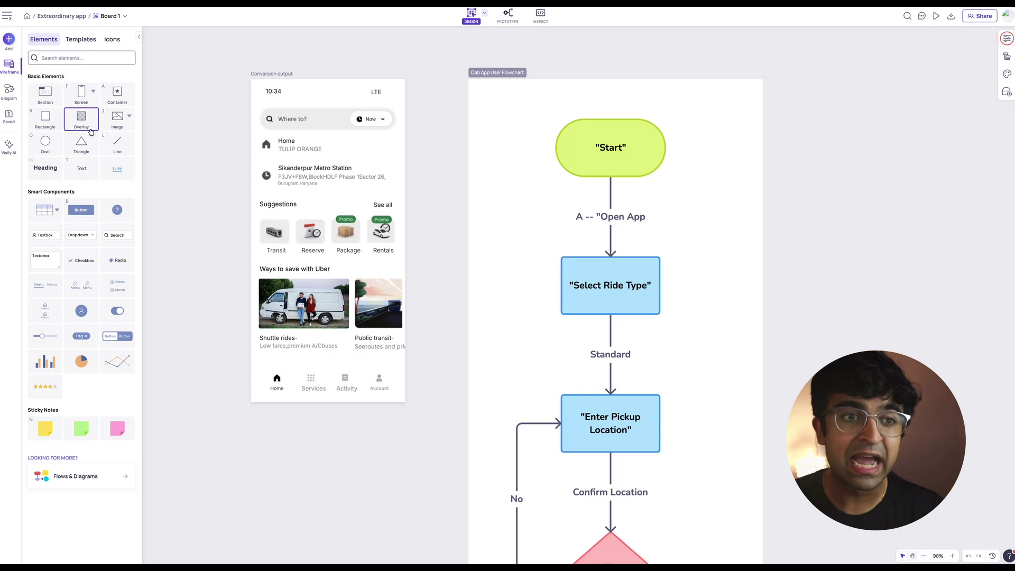
click(129, 115)
click(168, 186)
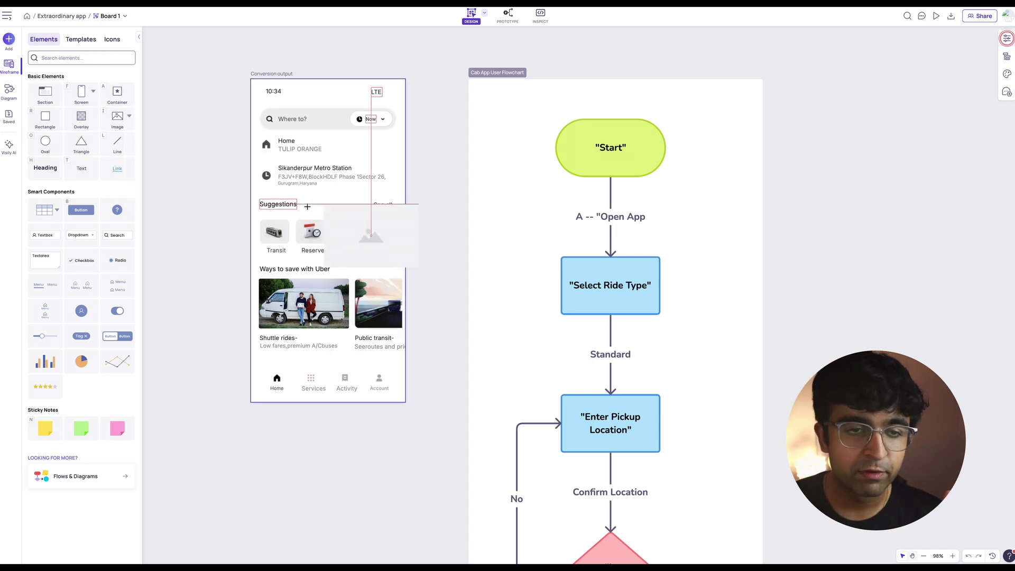
click(397, 283)
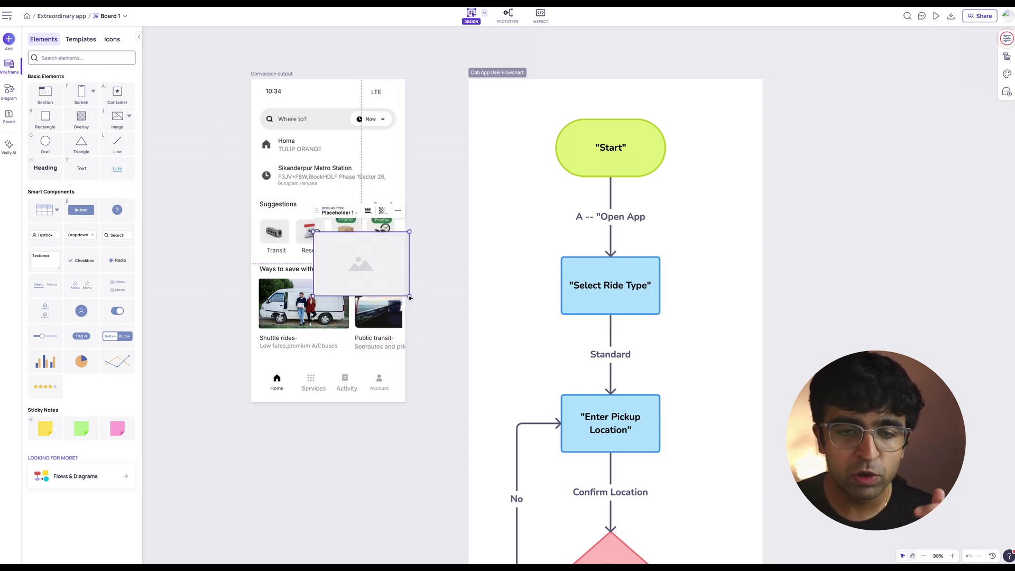
drag(404, 295, 301, 219)
key(Delete)
drag(81, 210, 358, 199)
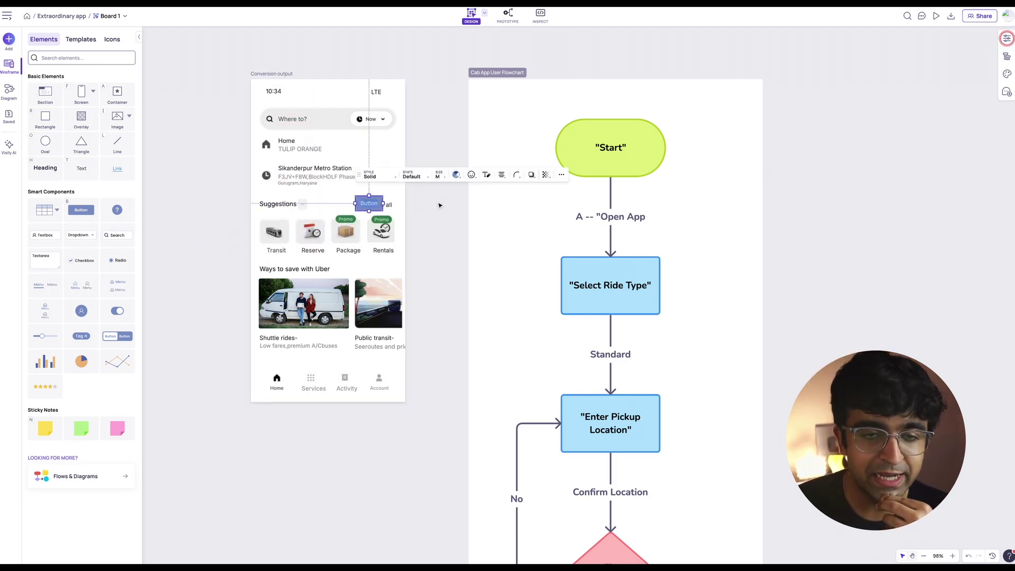
- Change the button from red to the pink gradient swatch under Custom > Background > Gradient
click(455, 176)
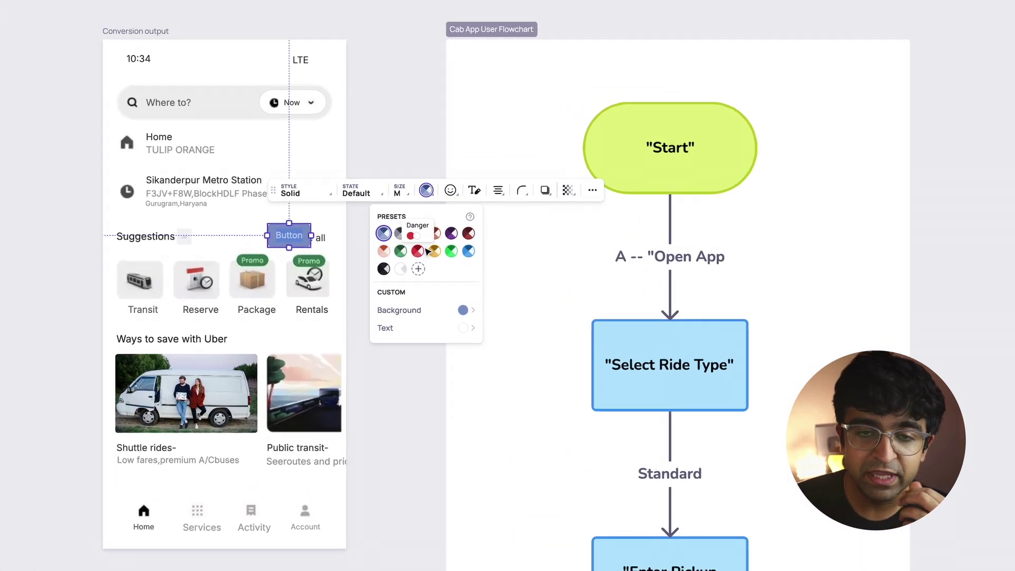
click(450, 213)
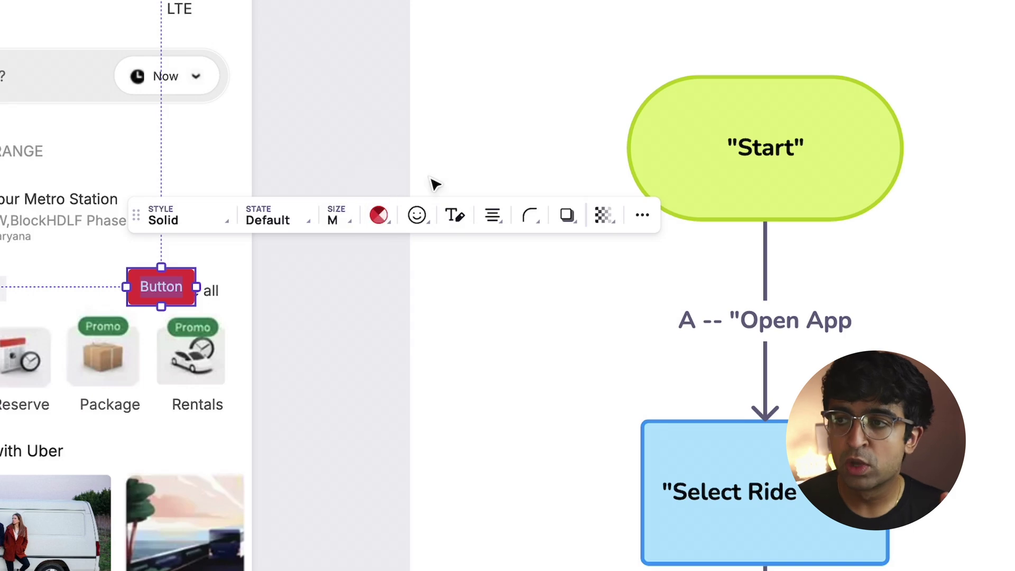
click(386, 227)
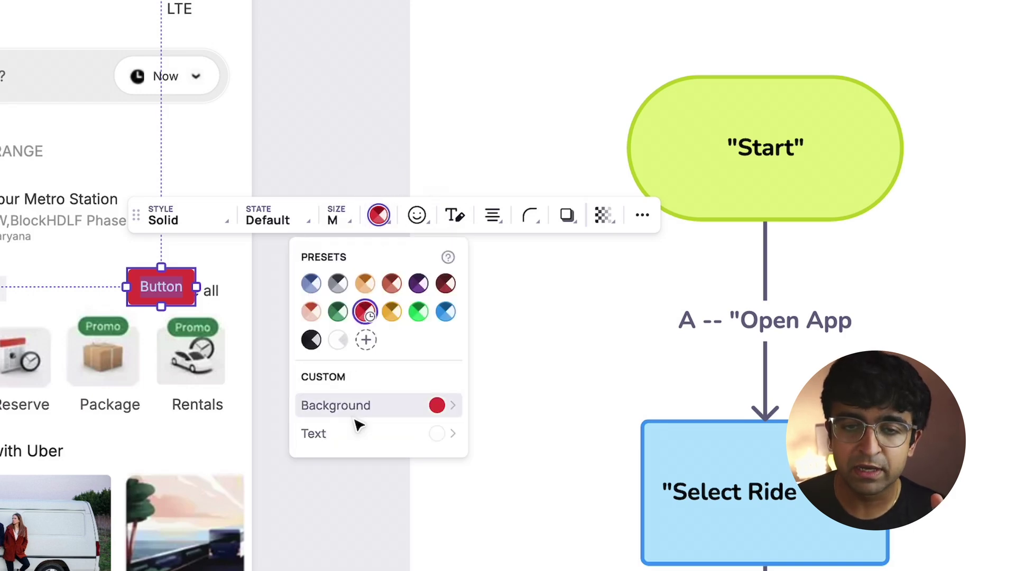
click(378, 405)
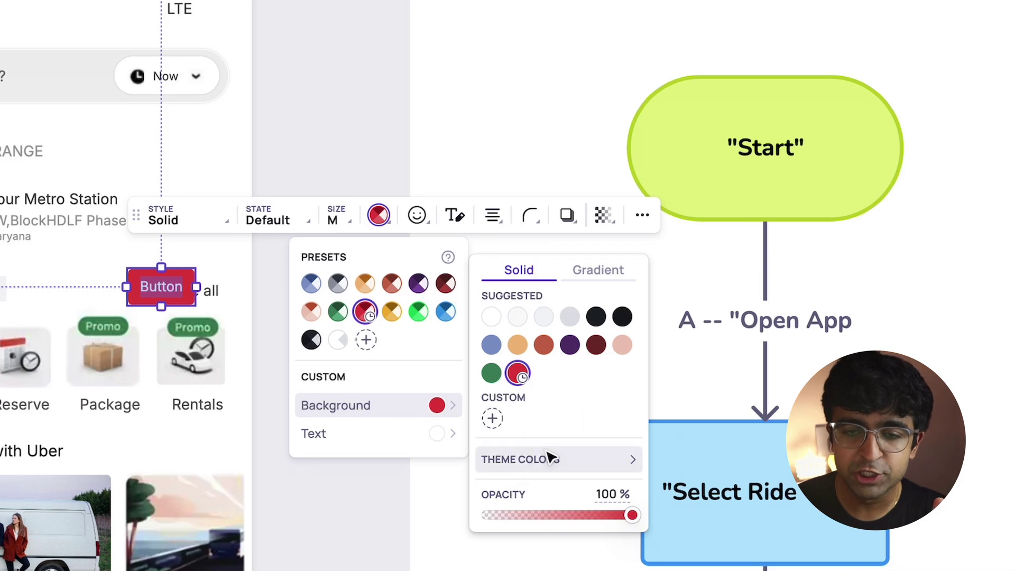
click(612, 273)
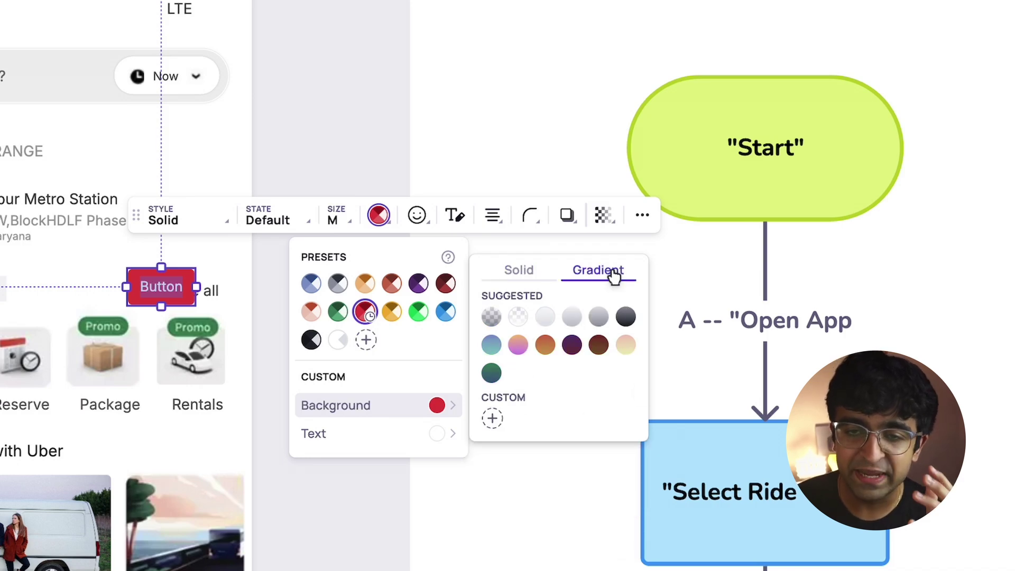
click(519, 345)
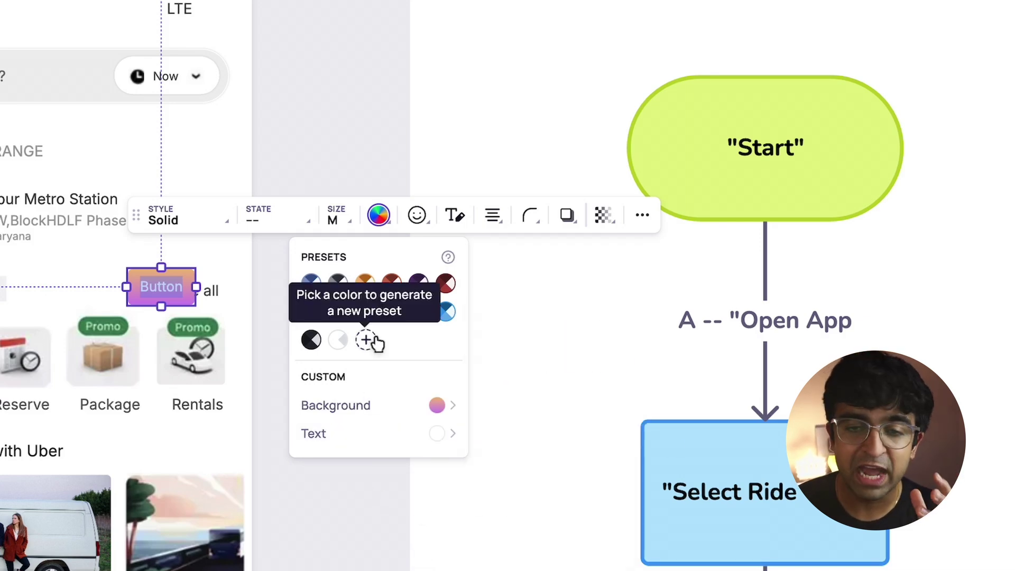
- Browse the button's icon picker, switching to the Material Icons set
click(416, 214)
click(317, 311)
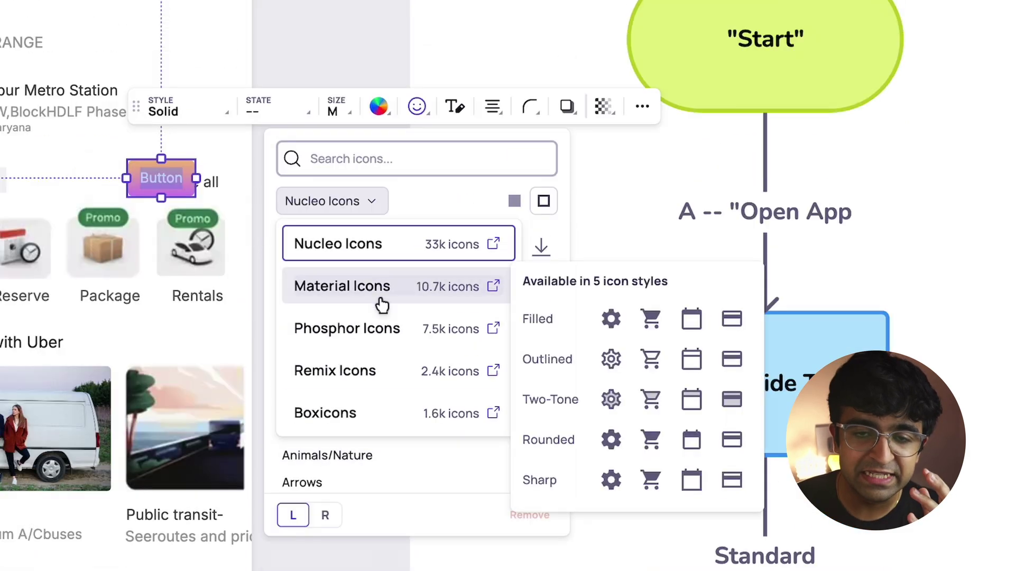
click(349, 206)
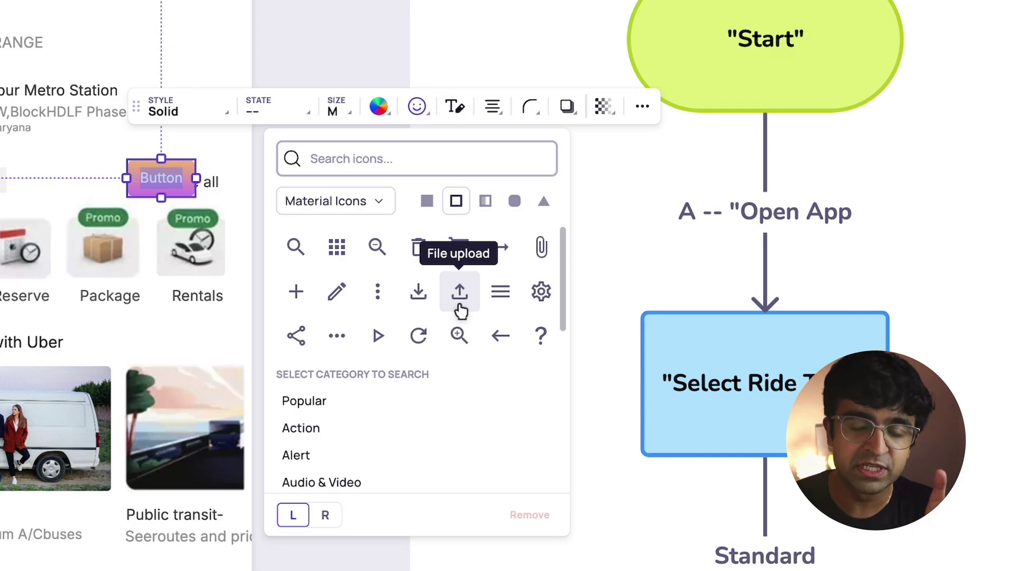
- Give the Shuttle rides image an L shadow and deselect it to check the result
click(228, 414)
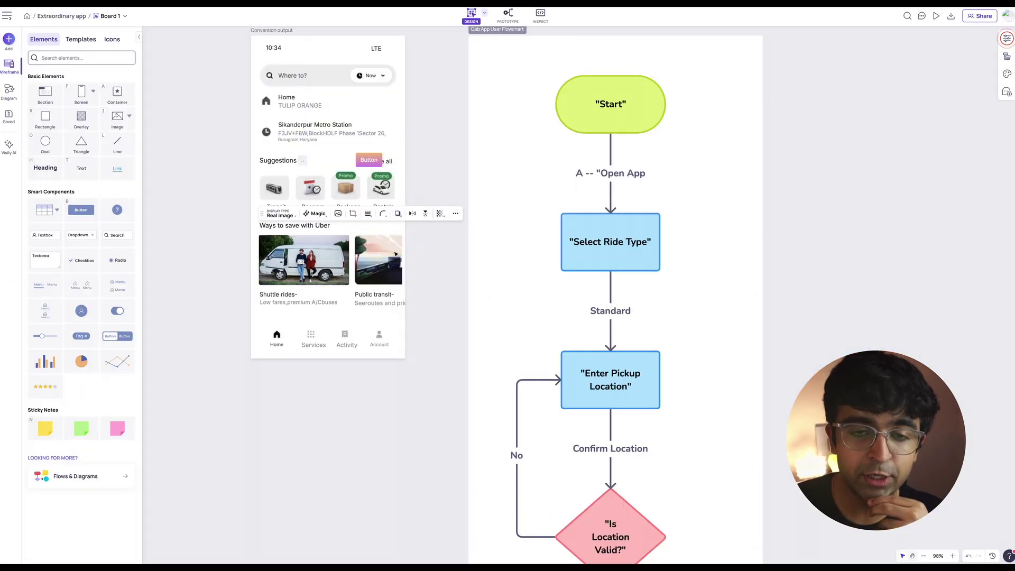
click(398, 213)
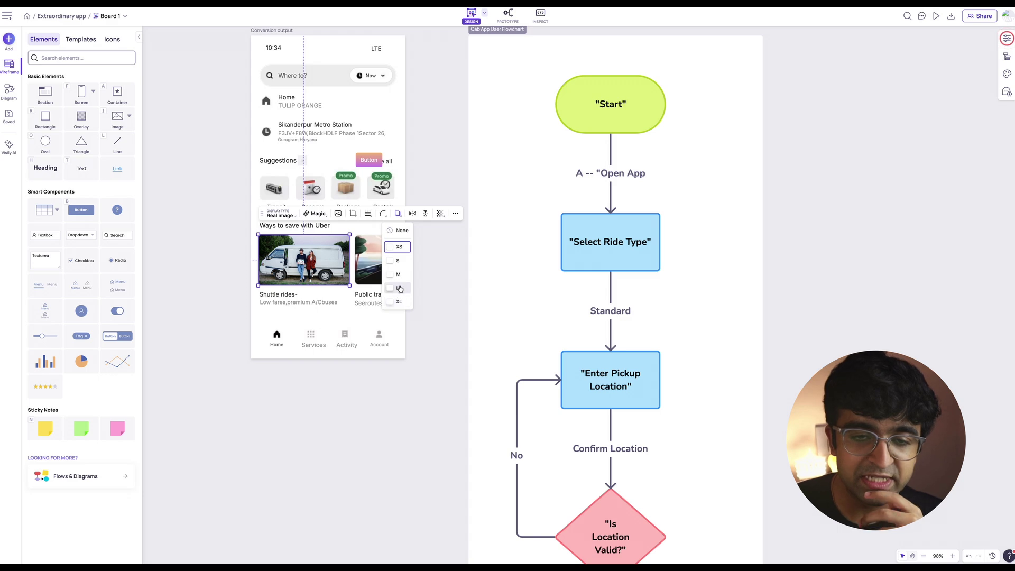
click(400, 288)
click(397, 213)
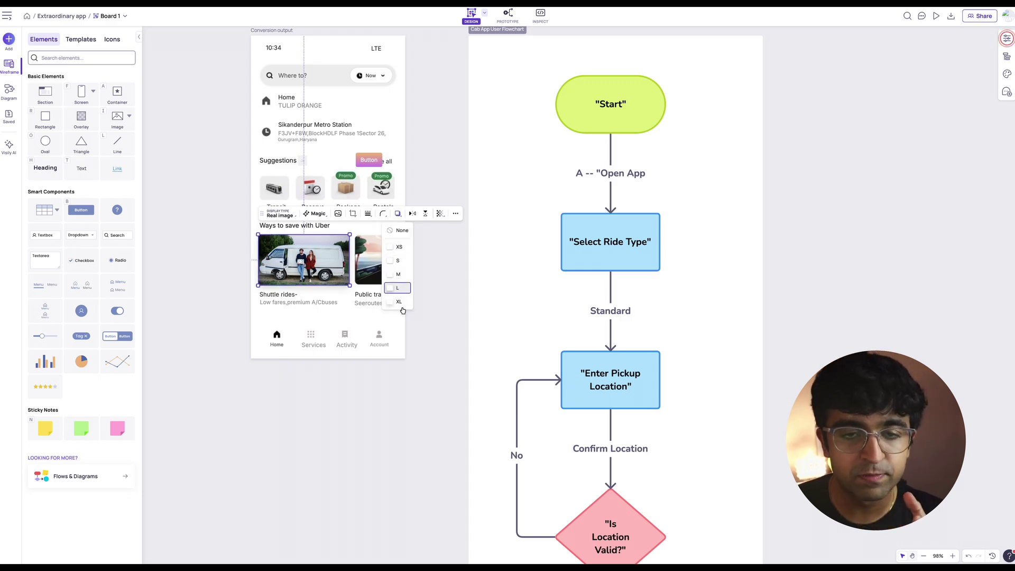
key(Escape)
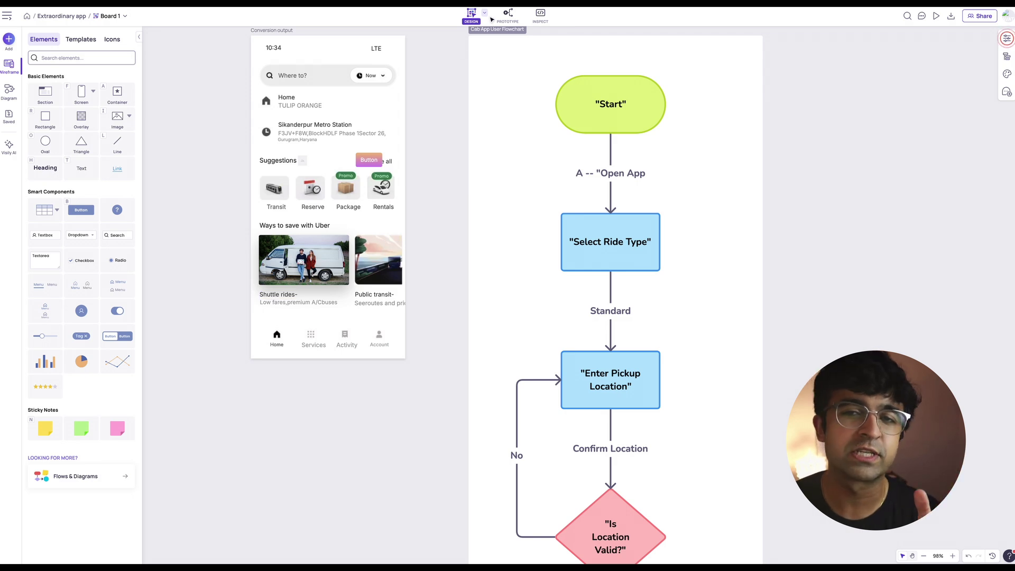
- Switch the editor from Inspect back to Design mode using the top mode selector
click(485, 13)
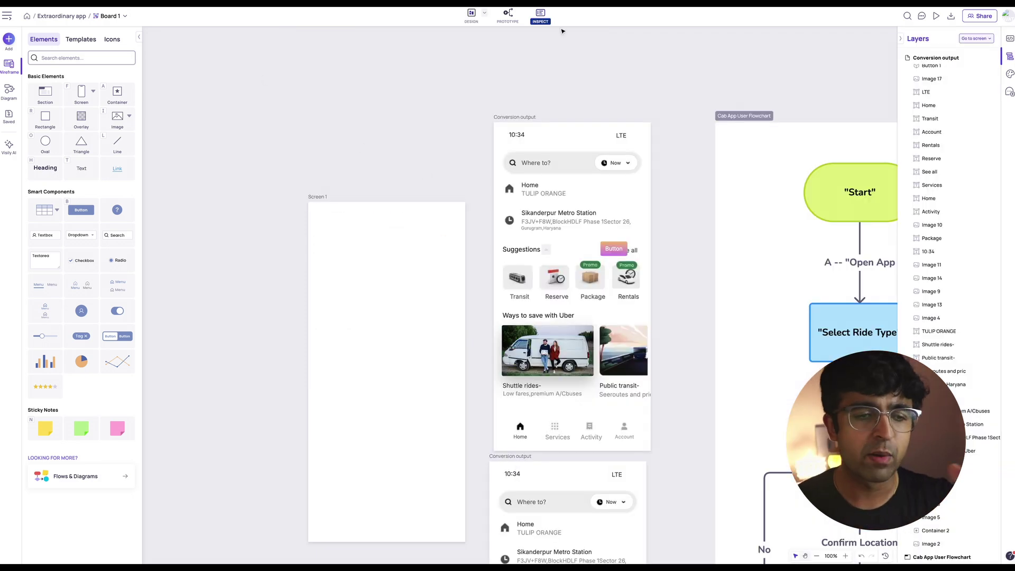
click(471, 15)
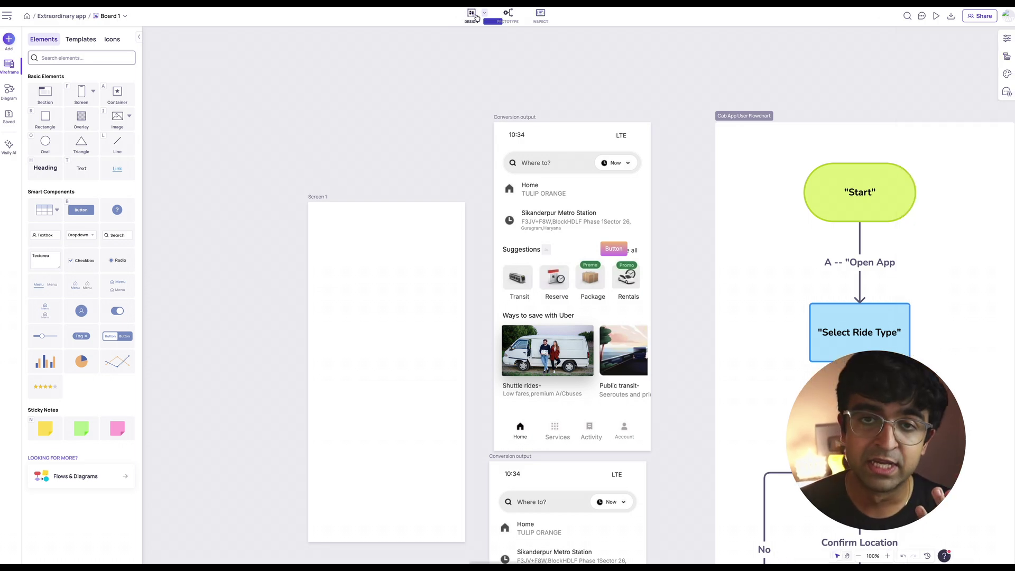